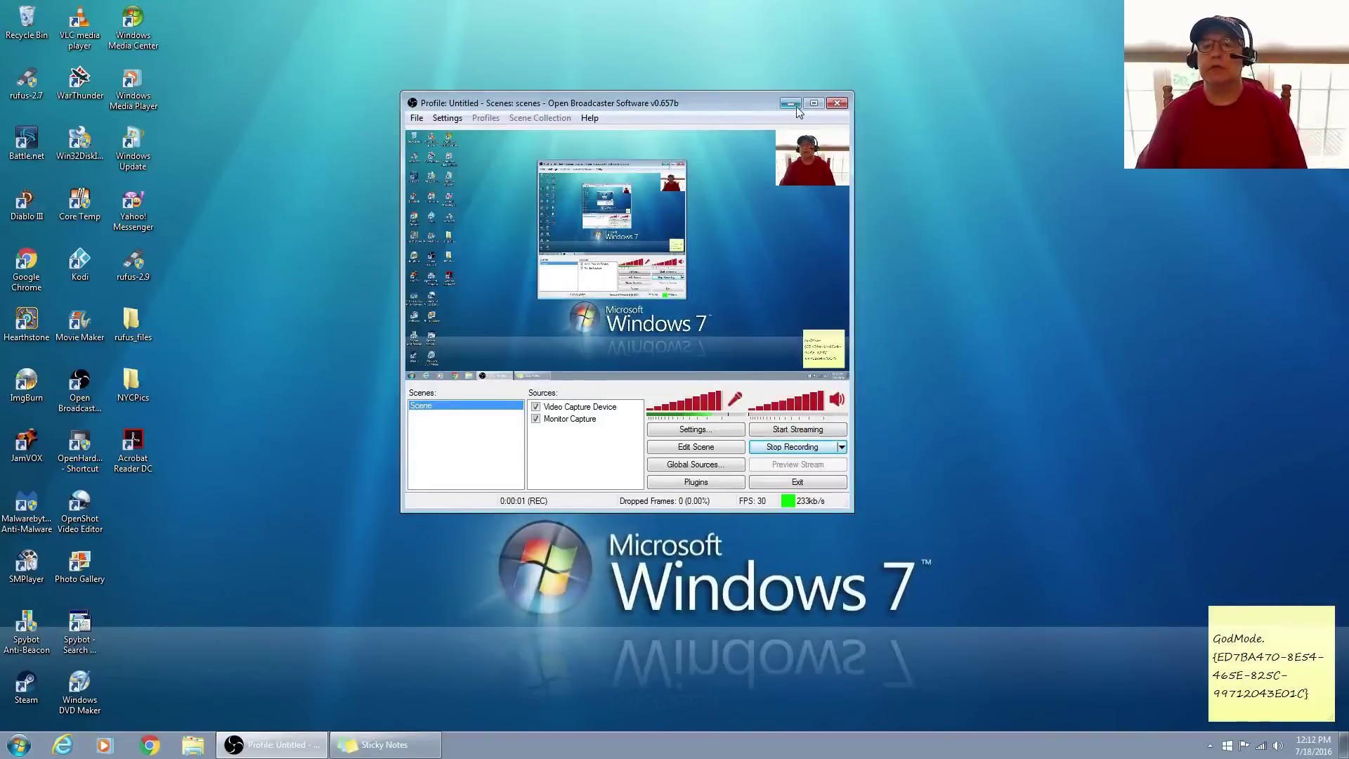
Minimize the Open Broadcaster Software window to reveal the desktop and GodMode sticky note
left_click(791, 104)
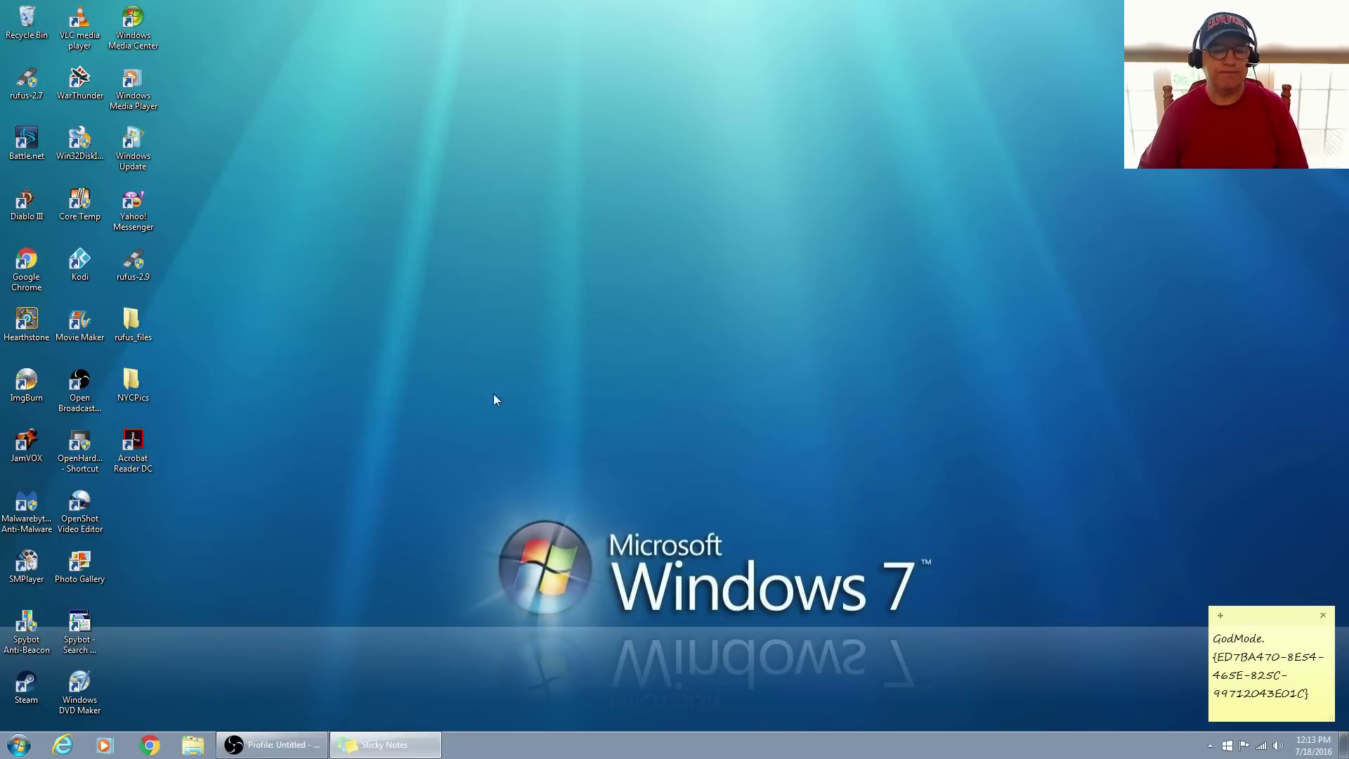
Create a new folder on the desktop and put its name into edit mode
right_click(368, 332)
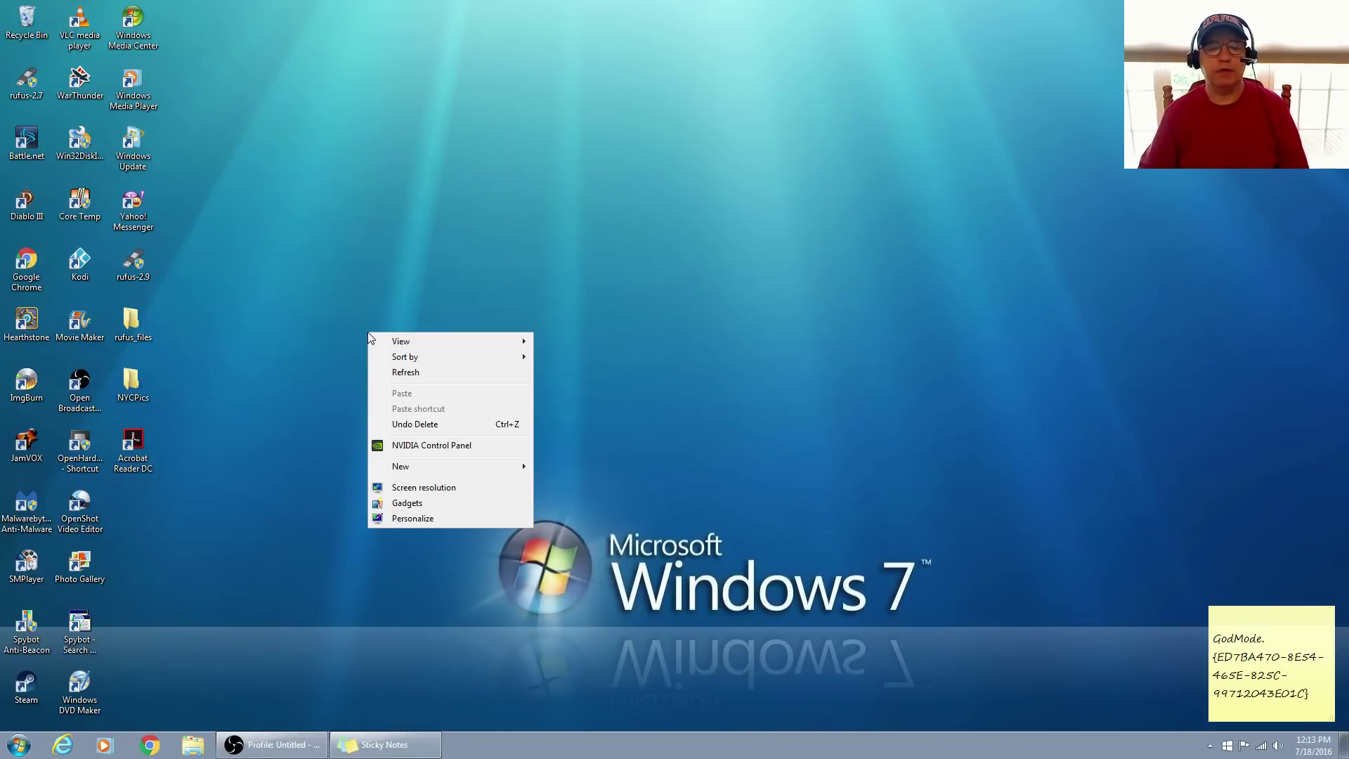
mouse_move(503, 466)
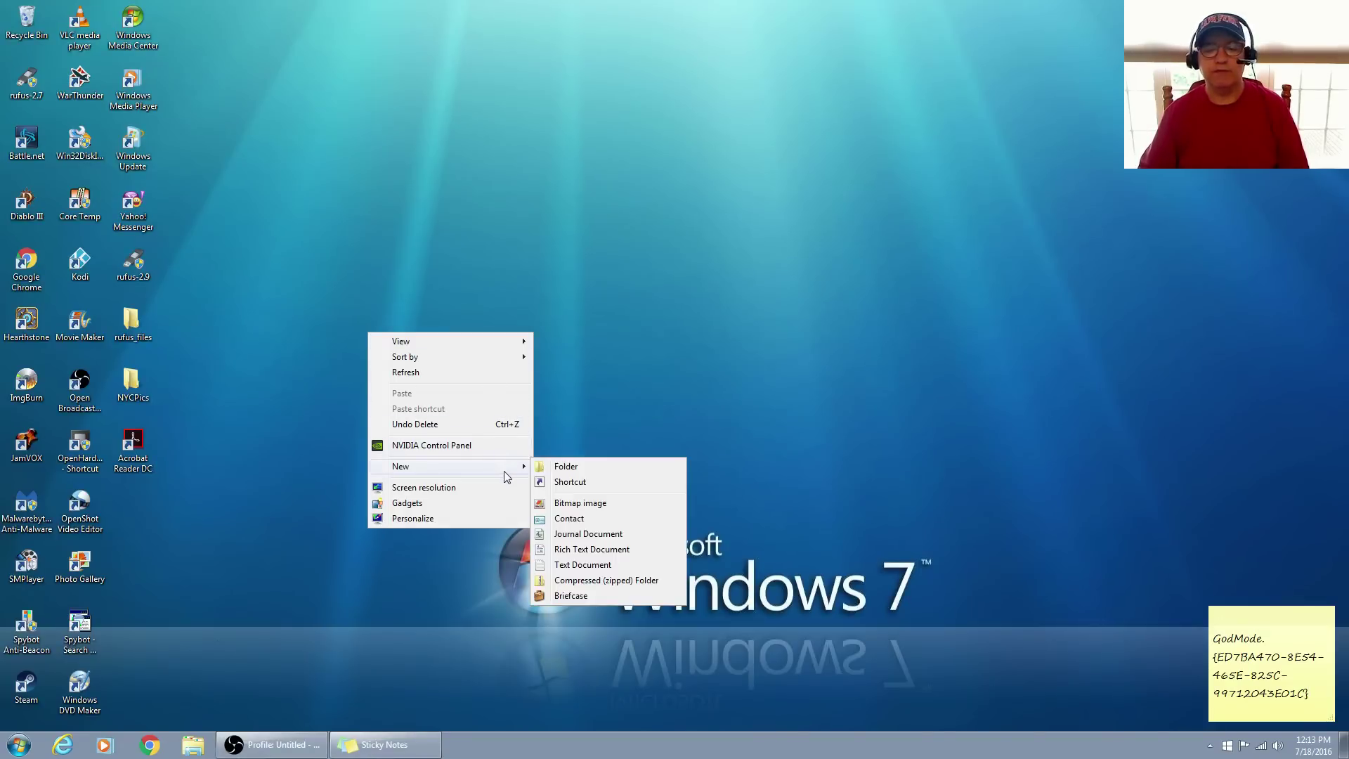
left_click(556, 467)
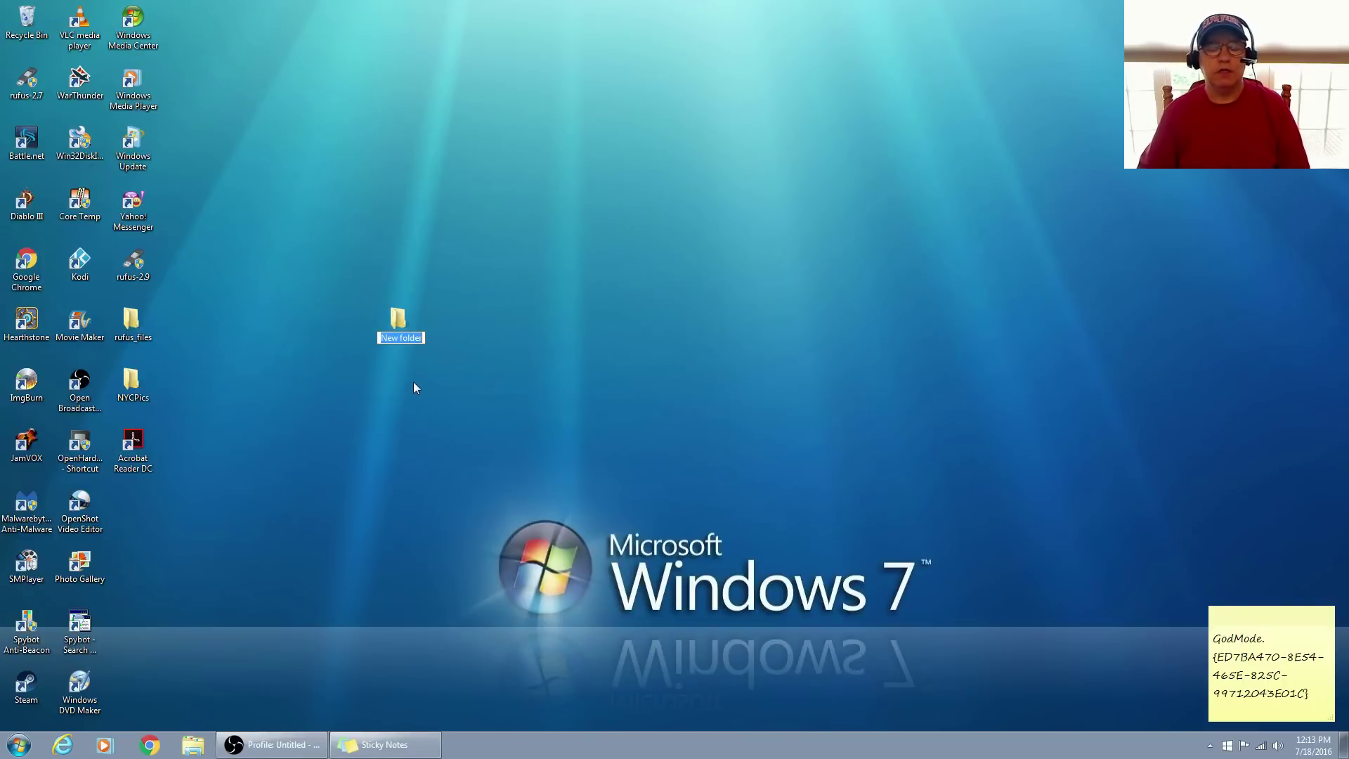
right_click(401, 339)
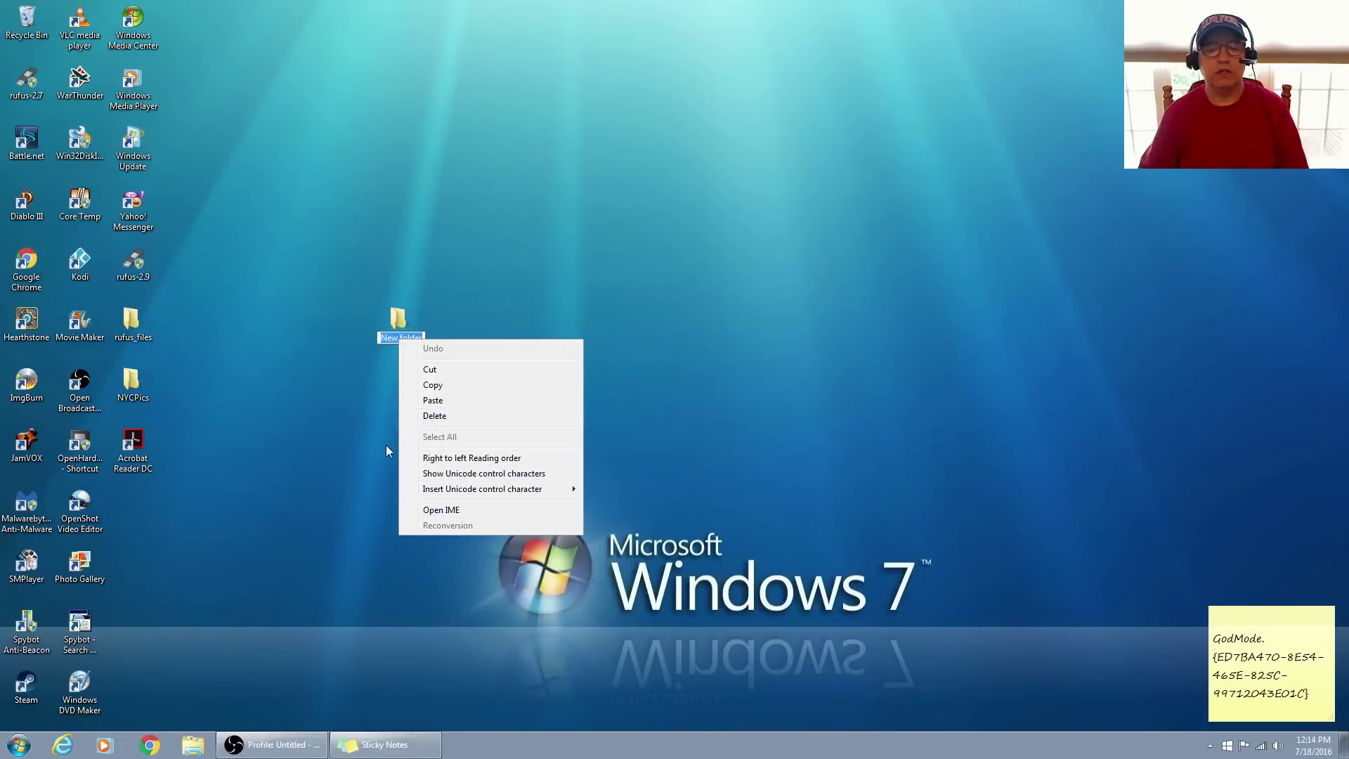
key("Escape")
key("Return")
right_click(397, 327)
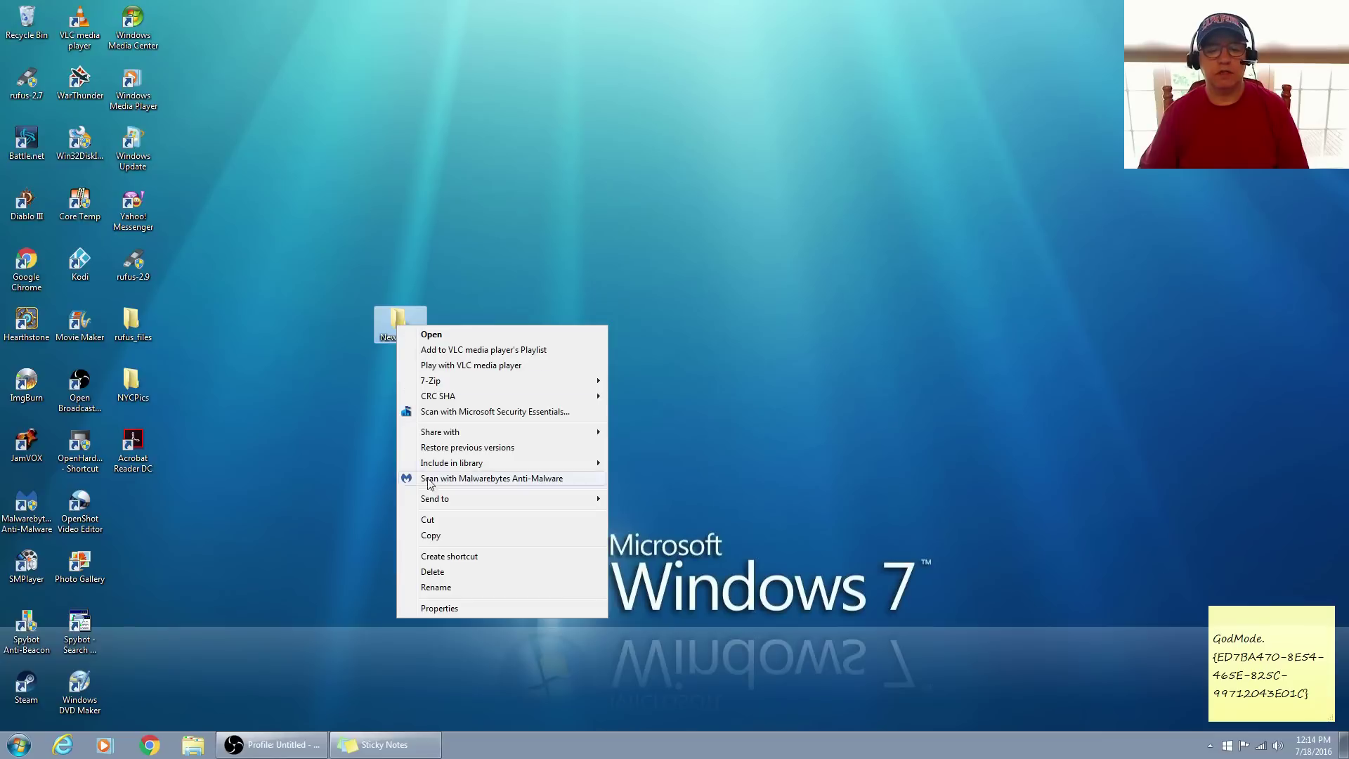
left_click(431, 587)
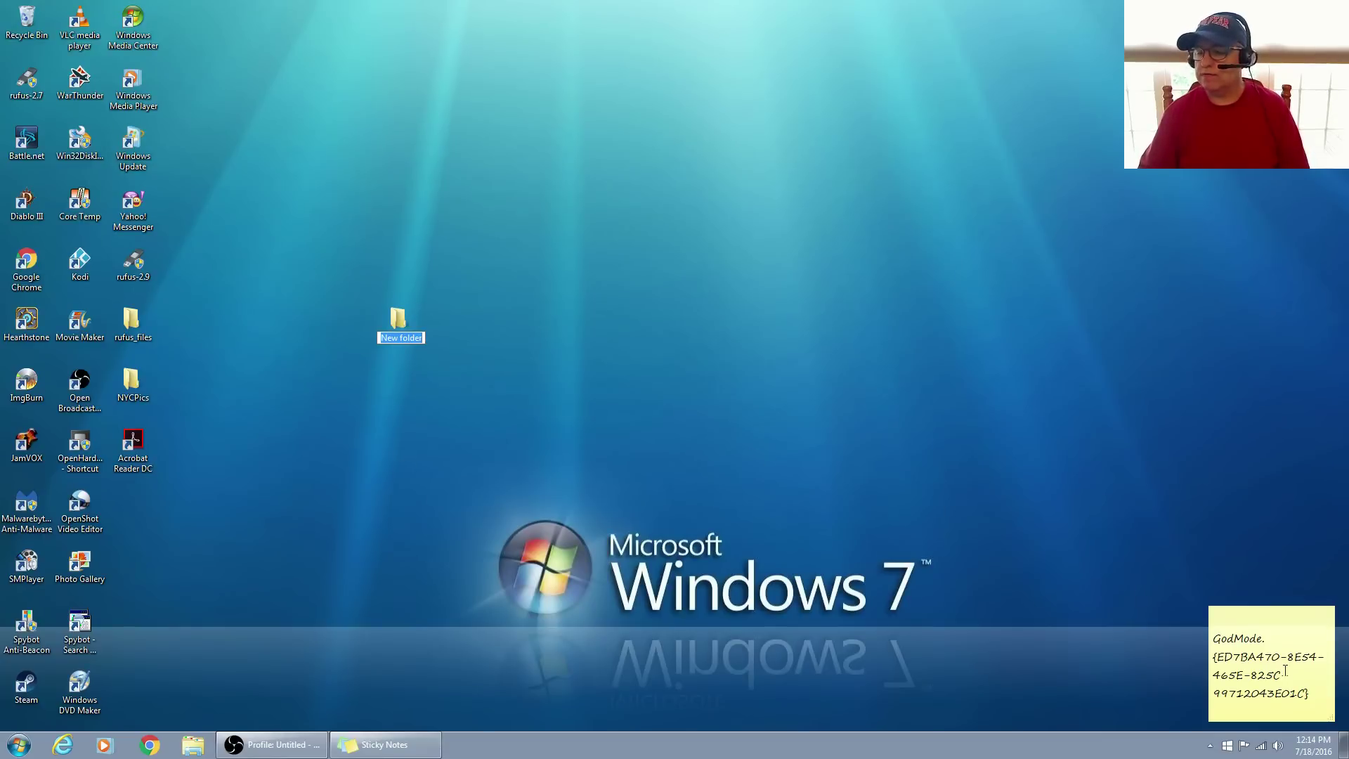
Copy the {ED7BA470-8E54-465E-825C-99712043E01C} text from the sticky note
left_click(1309, 693)
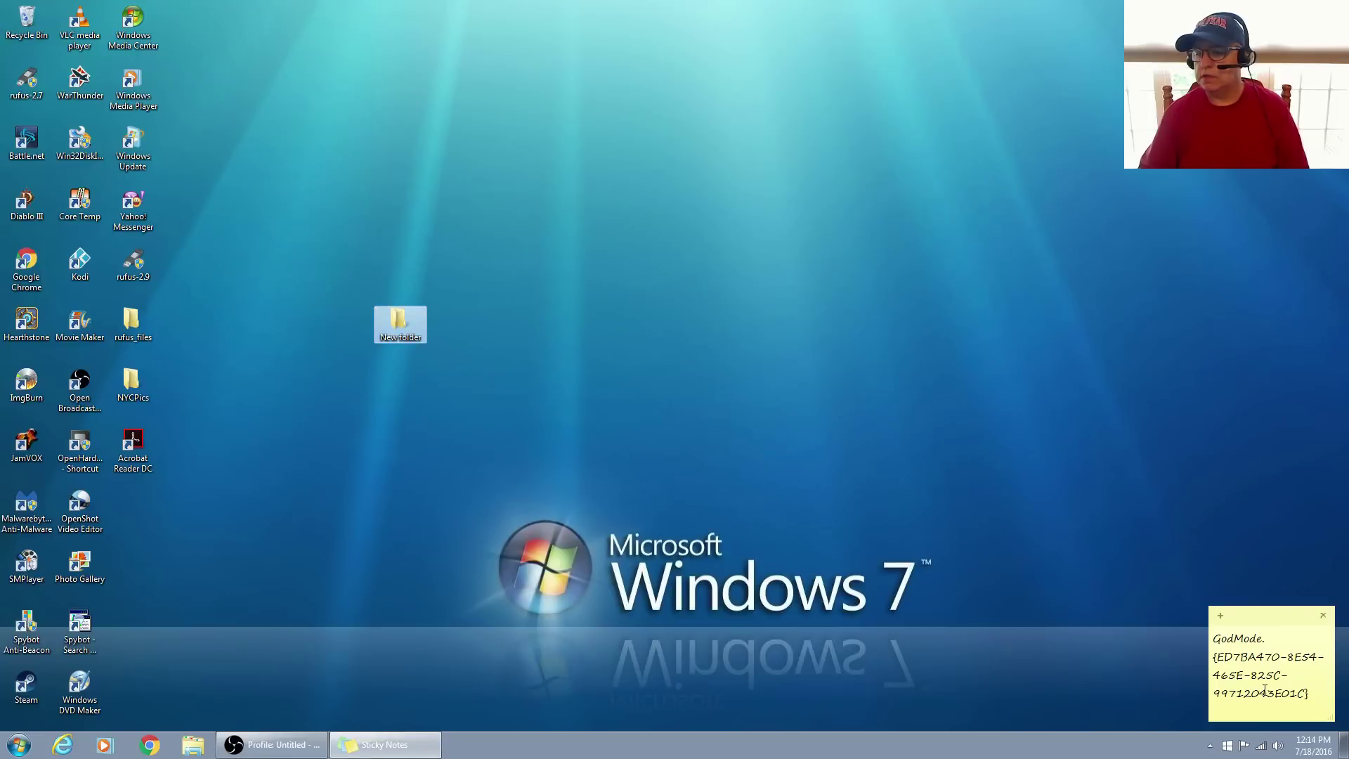
left_click_drag(1307, 696, 1214, 639)
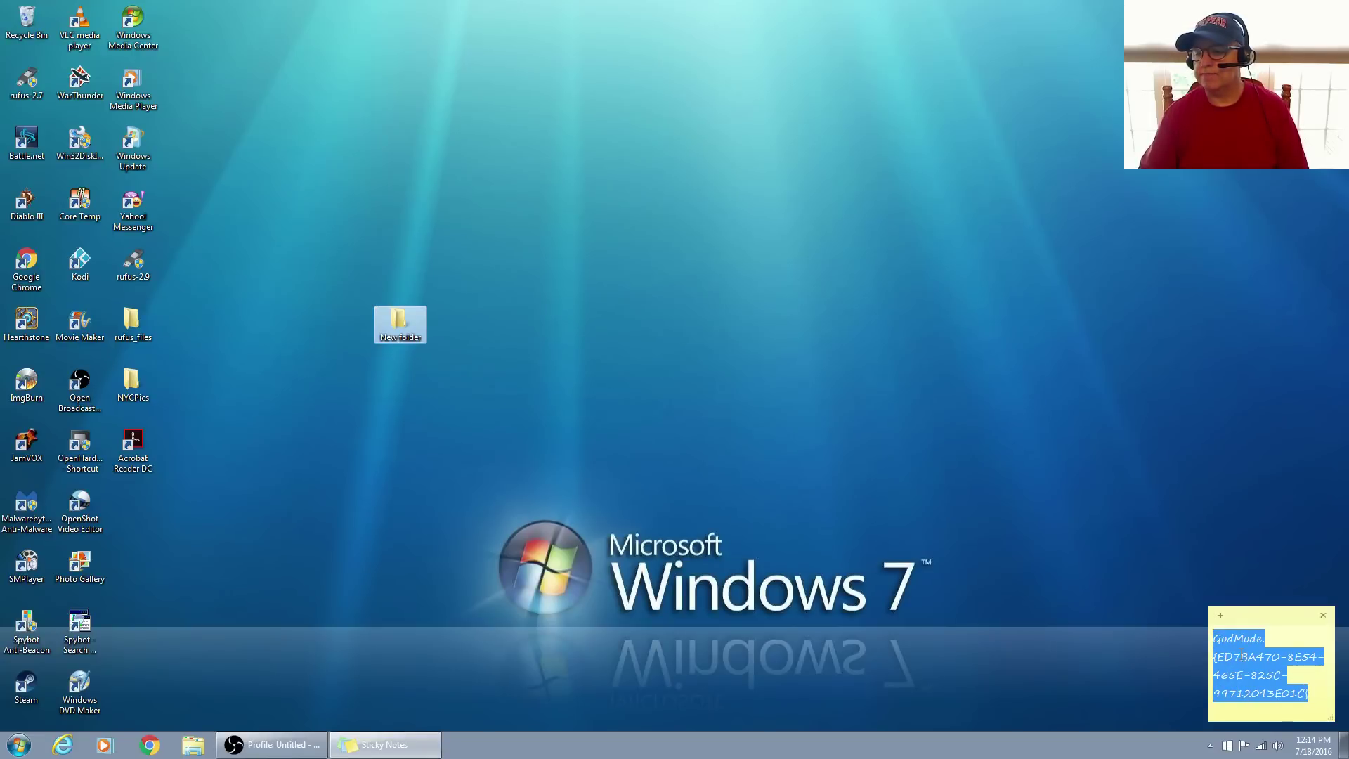
right_click(1242, 656)
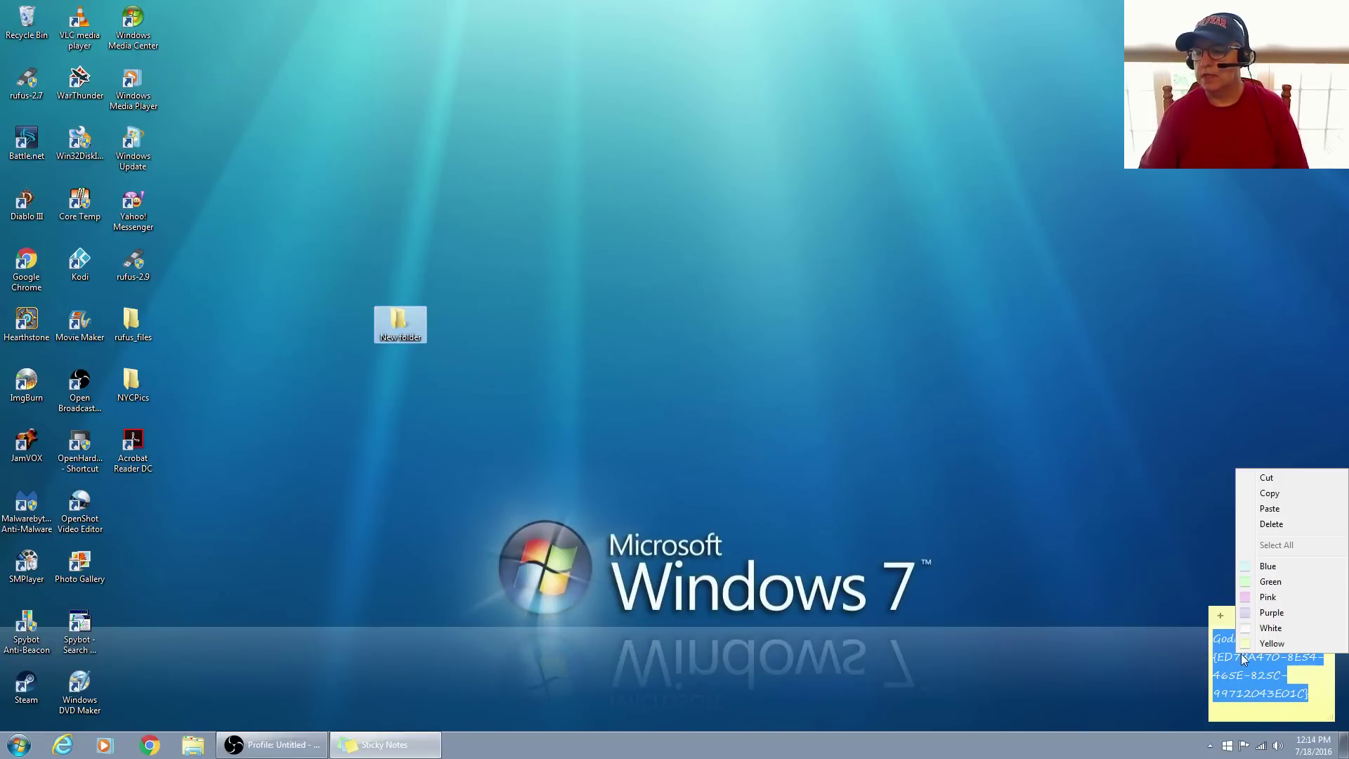
left_click(1261, 494)
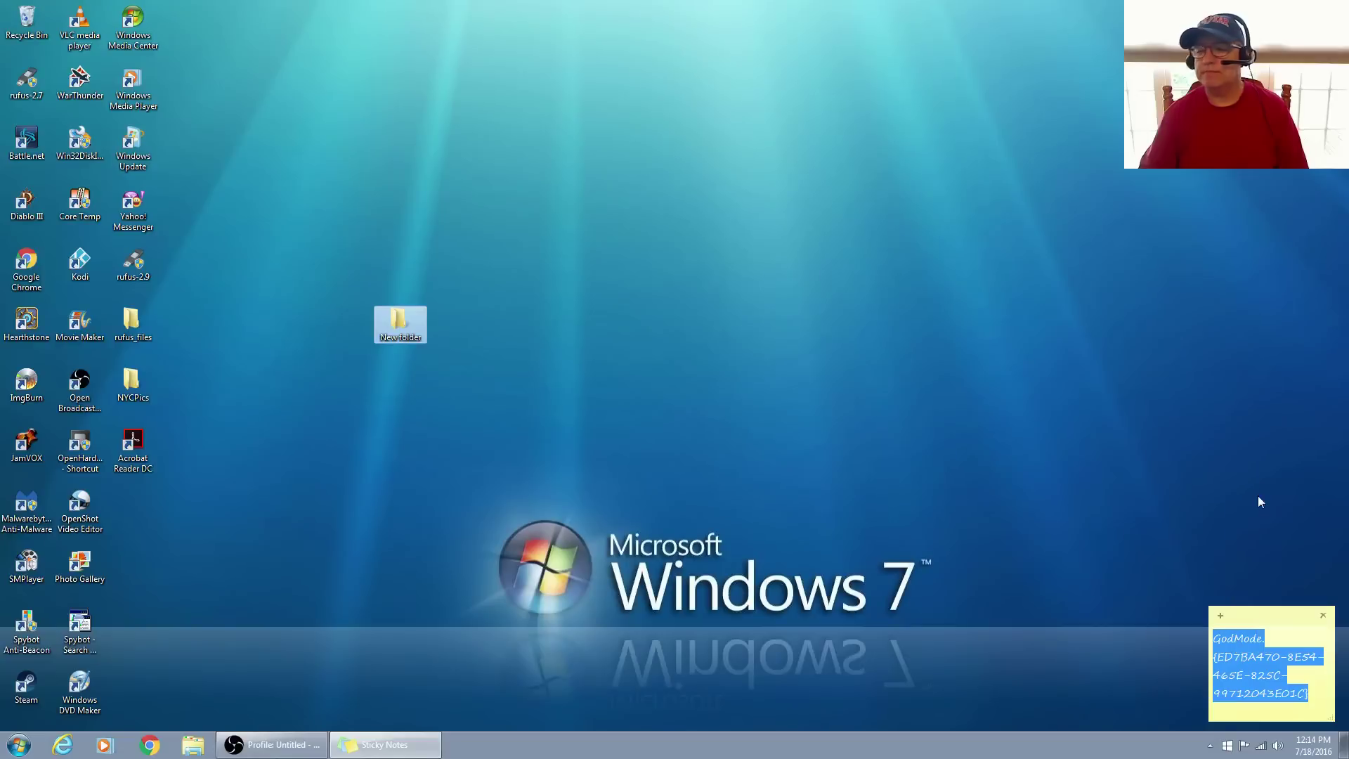
Name the folder GodMode.{ED7BA470-8E54-465E-825C-99712043E01C} by pasting the GUID after 'GodMode.'
left_click(407, 337)
right_click(399, 334)
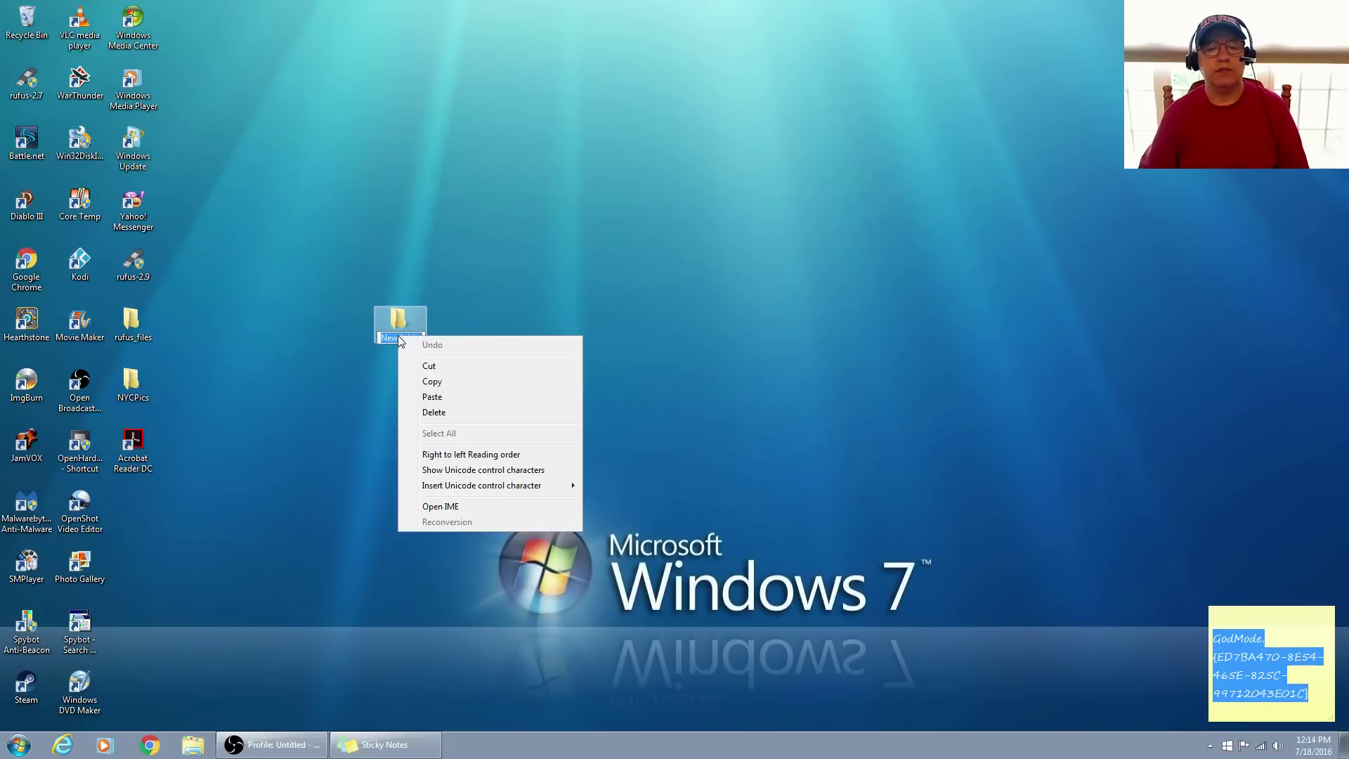
left_click(431, 397)
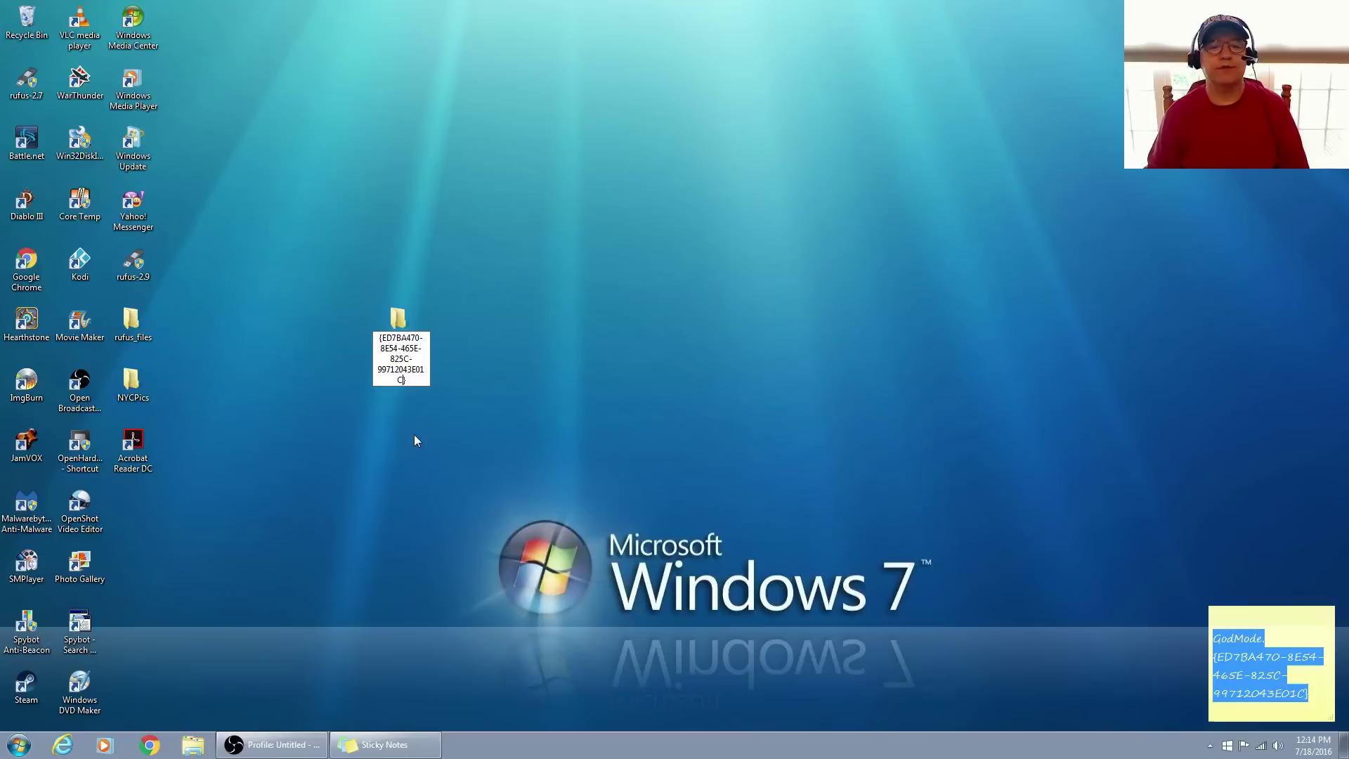
key("Home")
type("GodMode.")
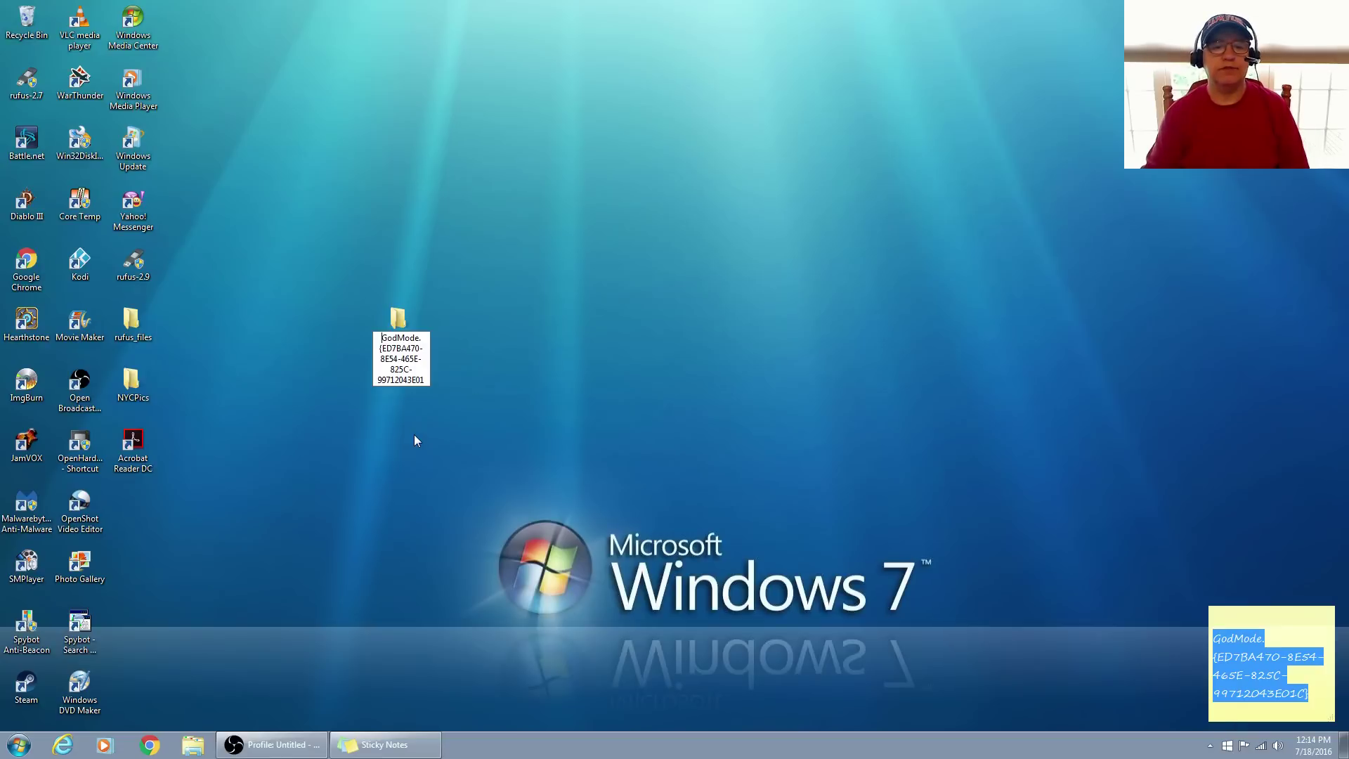
key("Return")
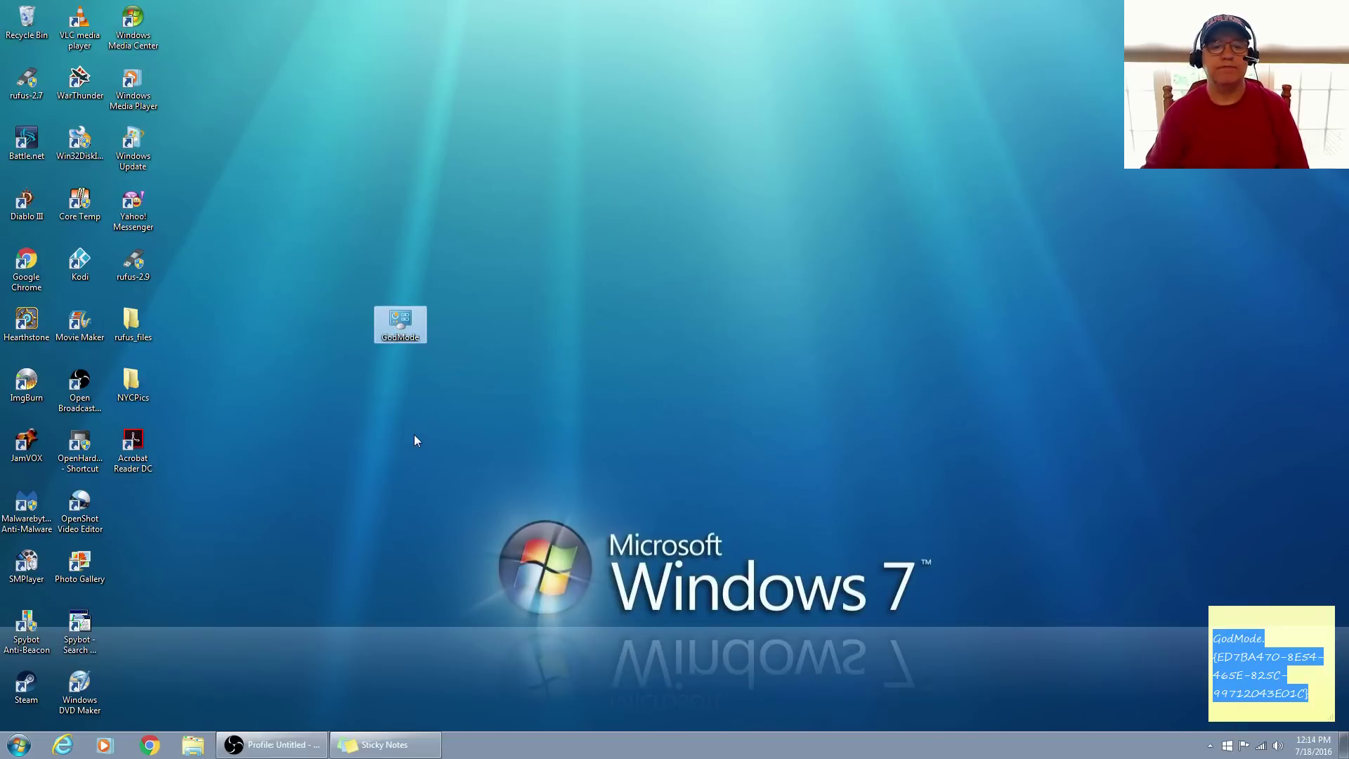
Move the GodMode icon right on the desktop and clear the sticky note's text selection
left_click(387, 359)
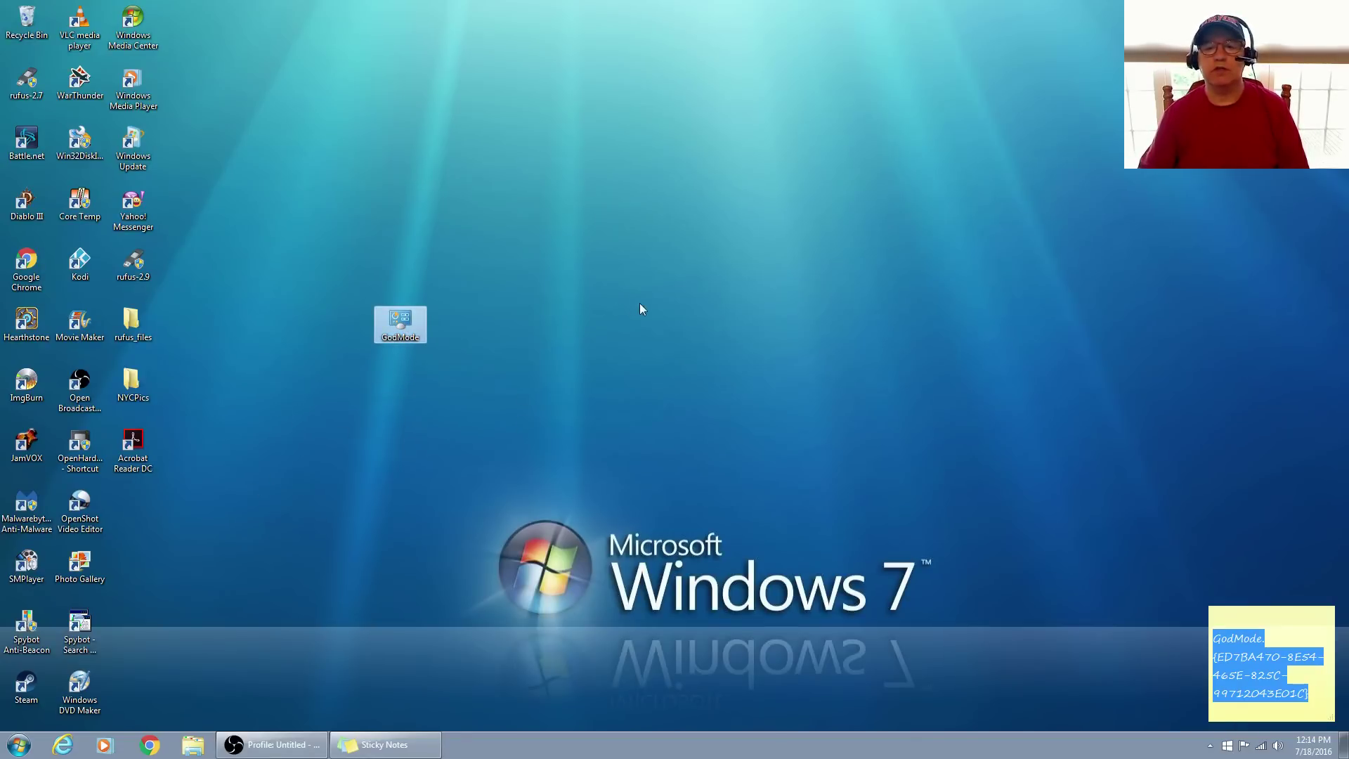
left_click_drag(640, 305, 640, 306)
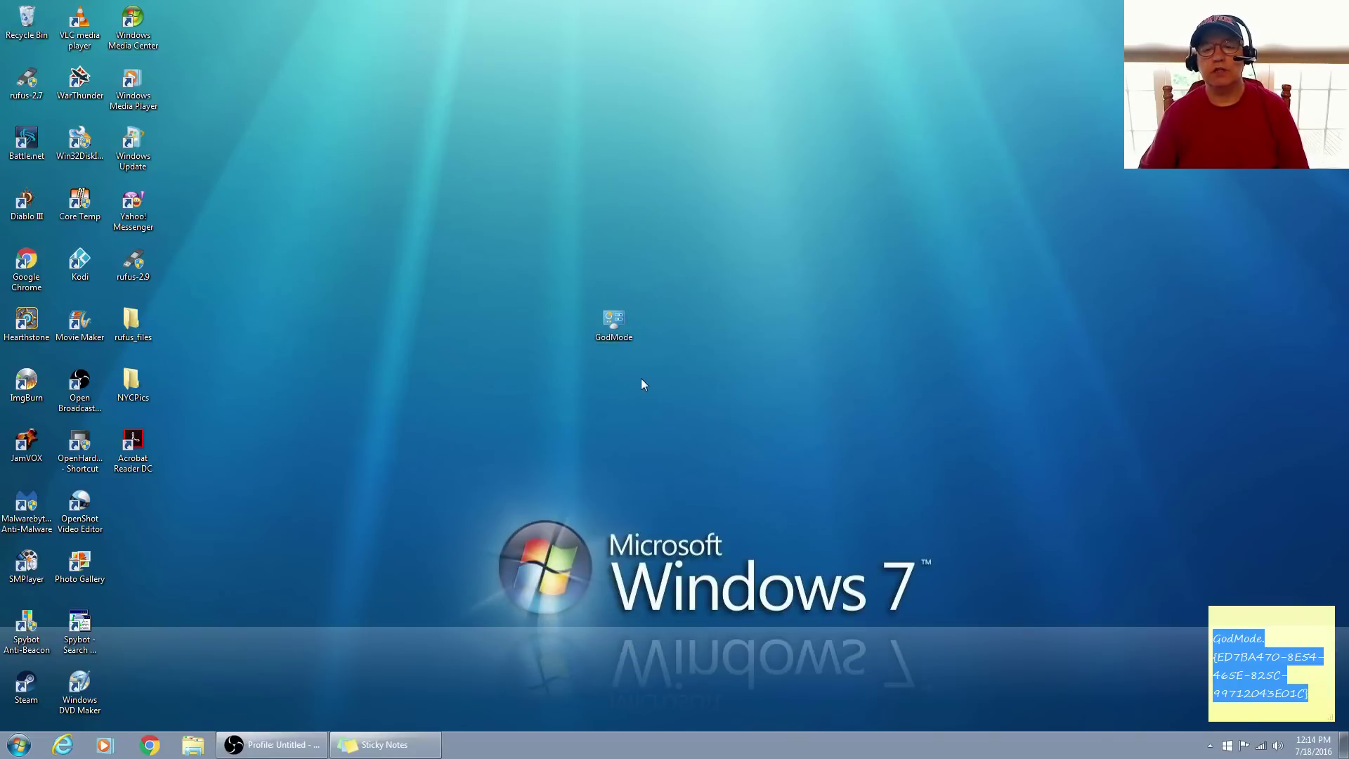
left_click(1271, 630)
left_click(1267, 636)
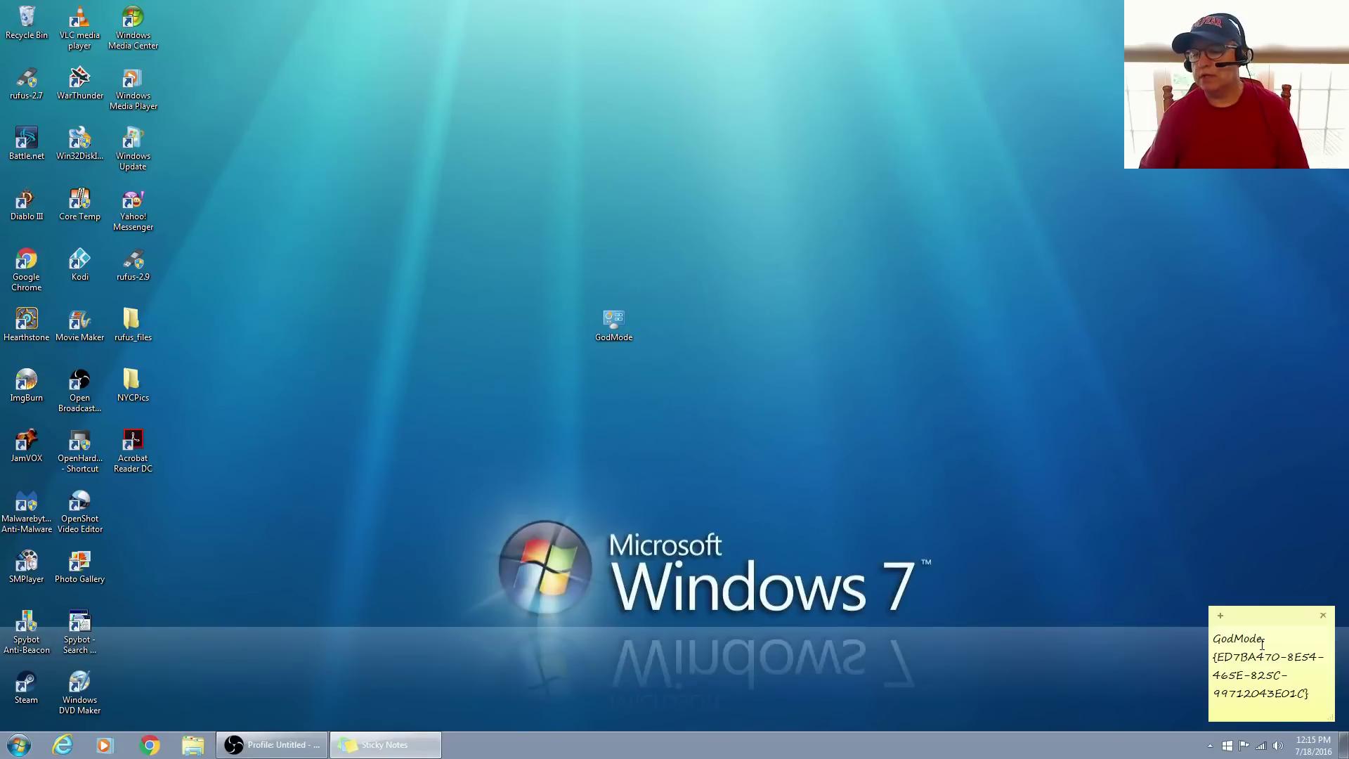
left_click(1262, 641)
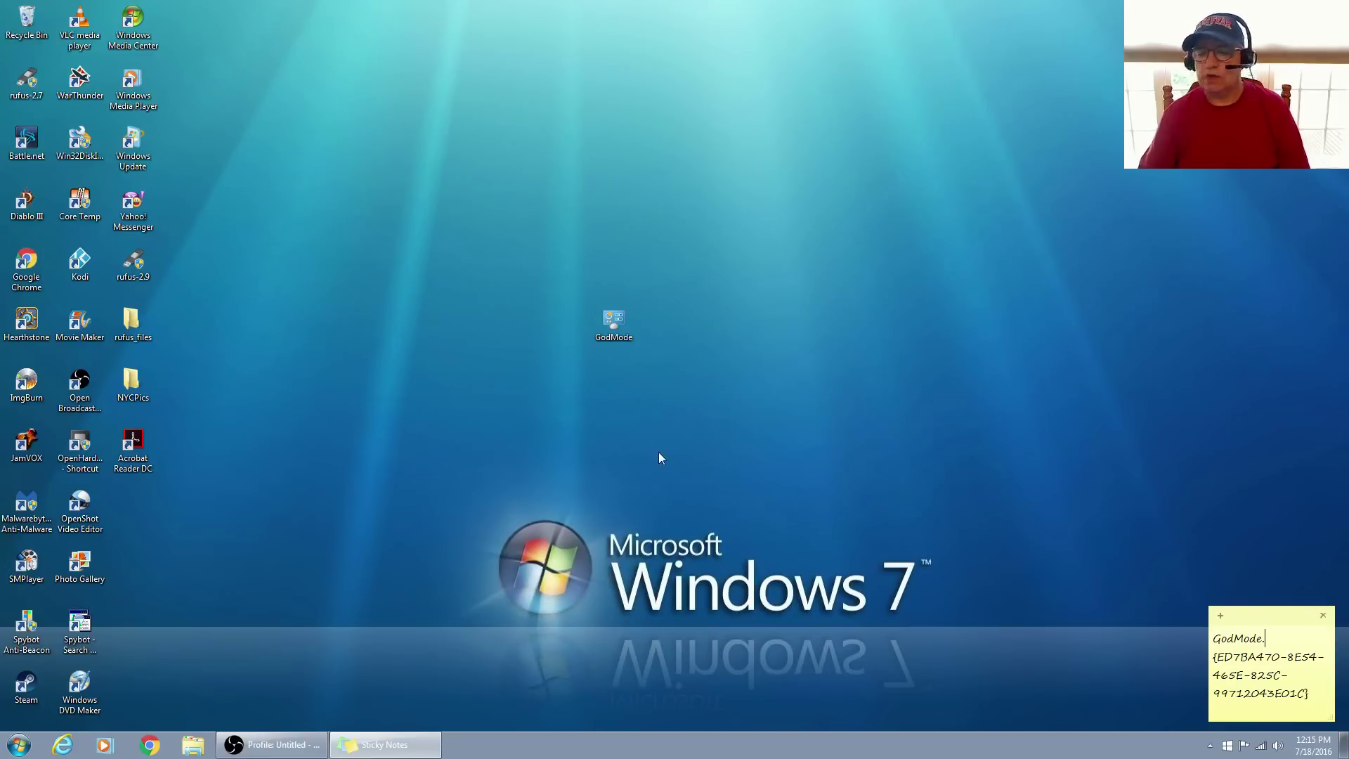
Open the GodMode folder, move its window up-left, and scroll through the first setting categories
double_click(616, 319)
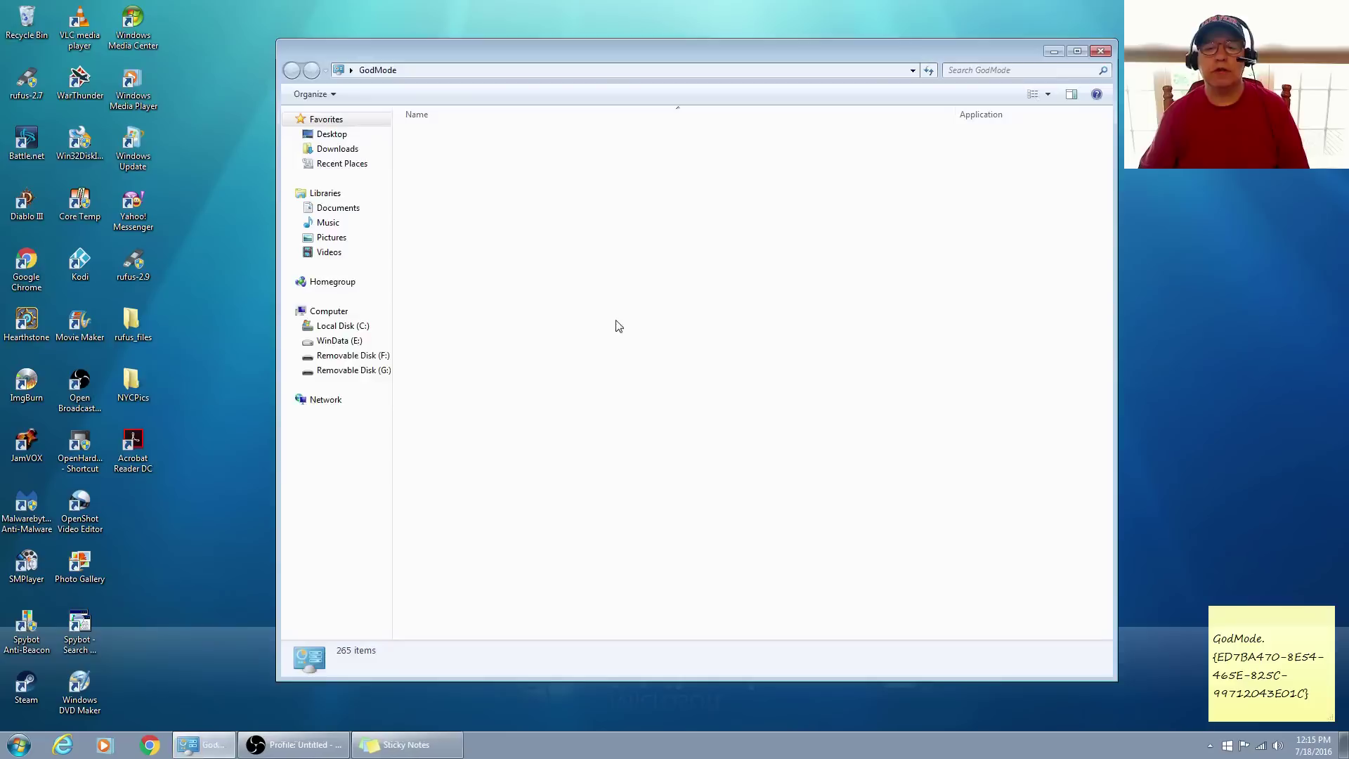
left_click_drag(635, 56, 564, 40)
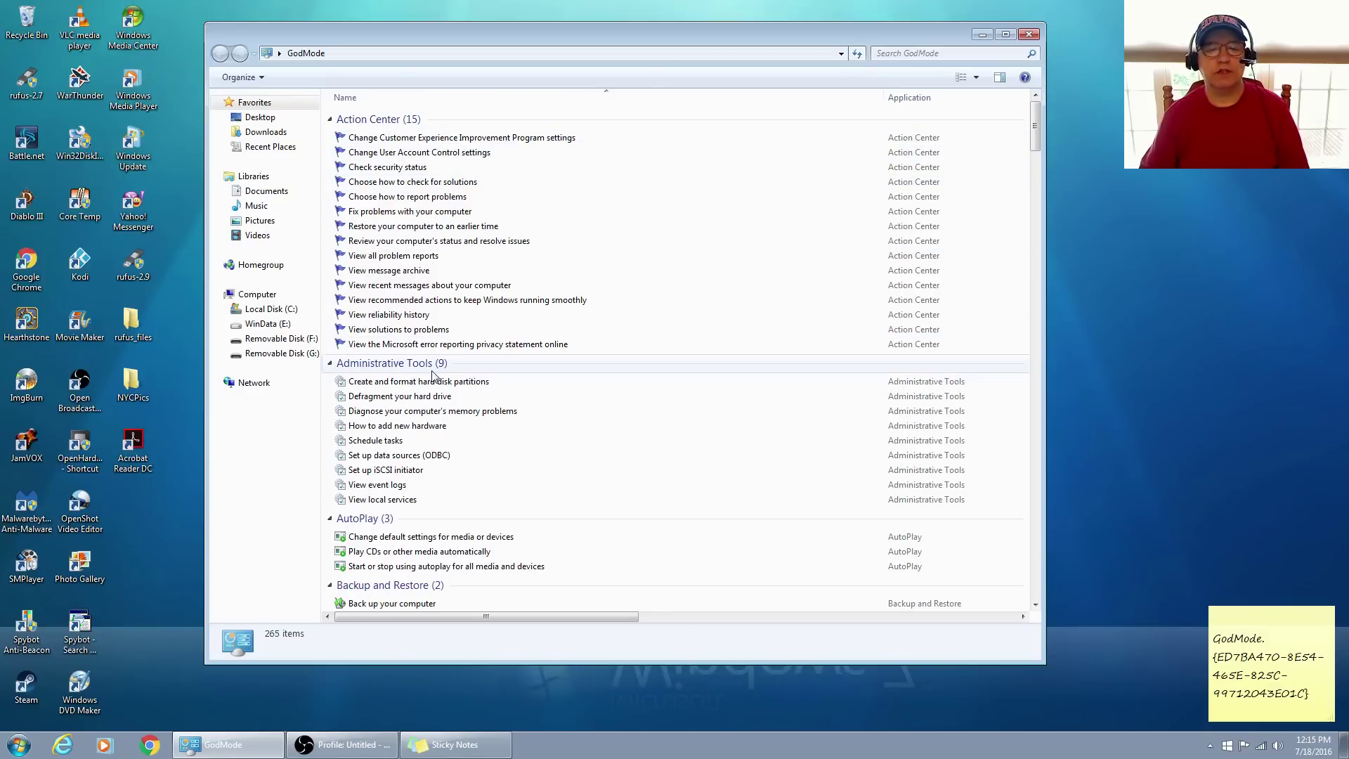
scroll(436, 373, "down", 2)
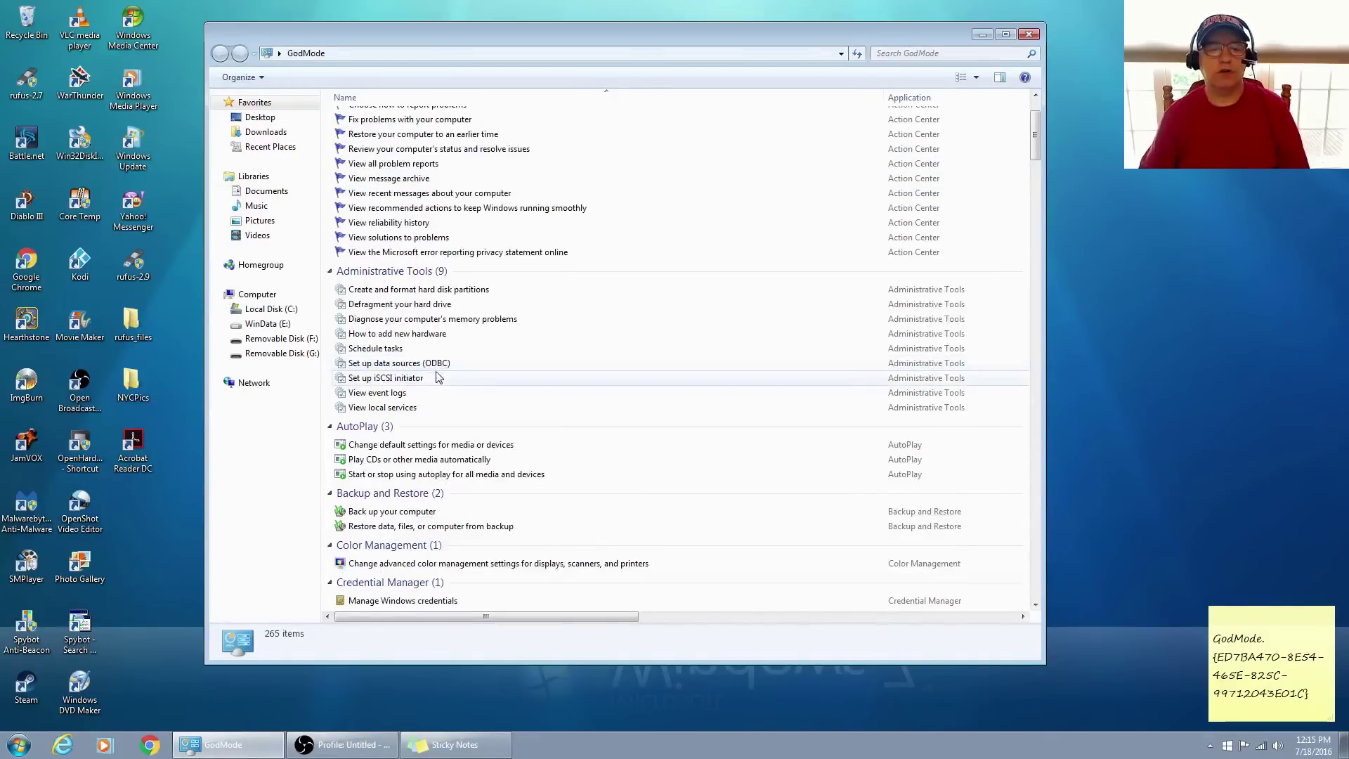
scroll(438, 382, "down", 1)
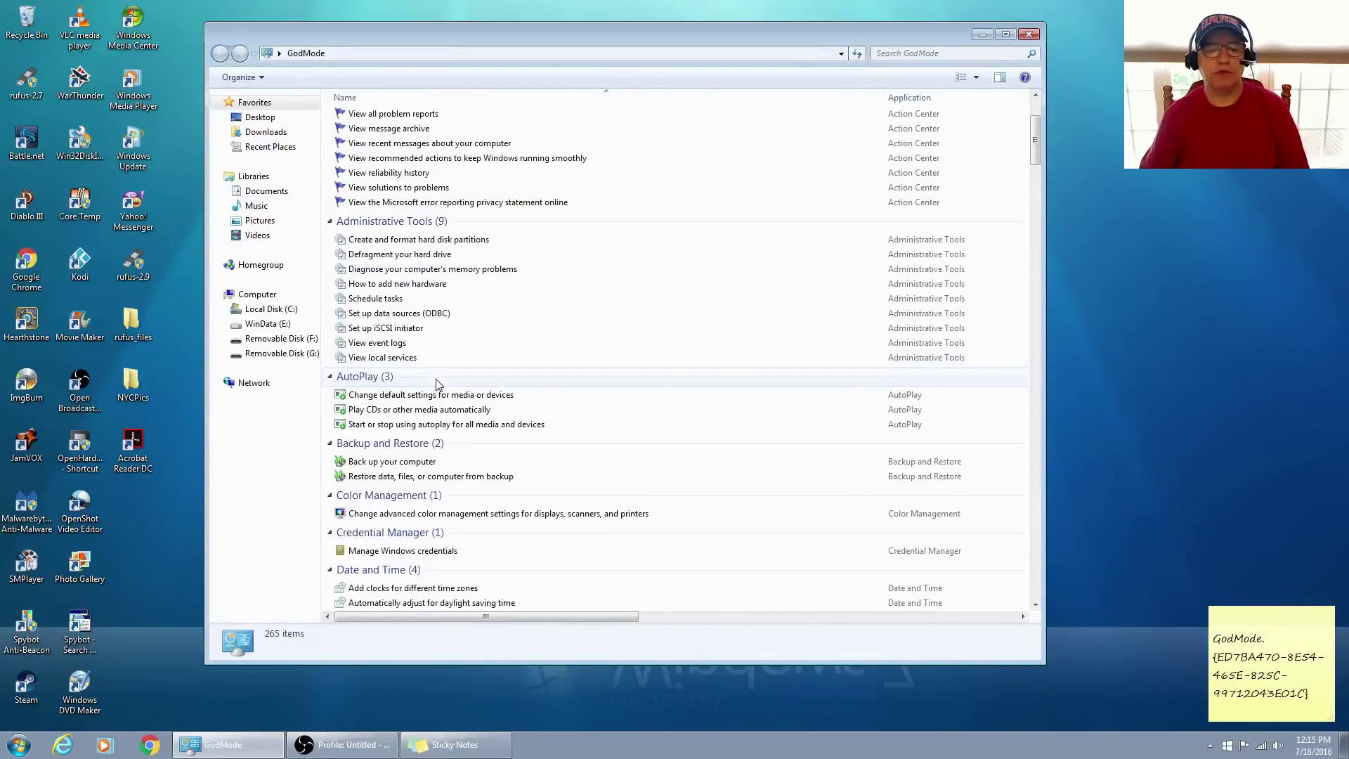
scroll(438, 383, "down", 2)
scroll(437, 384, "down", 1)
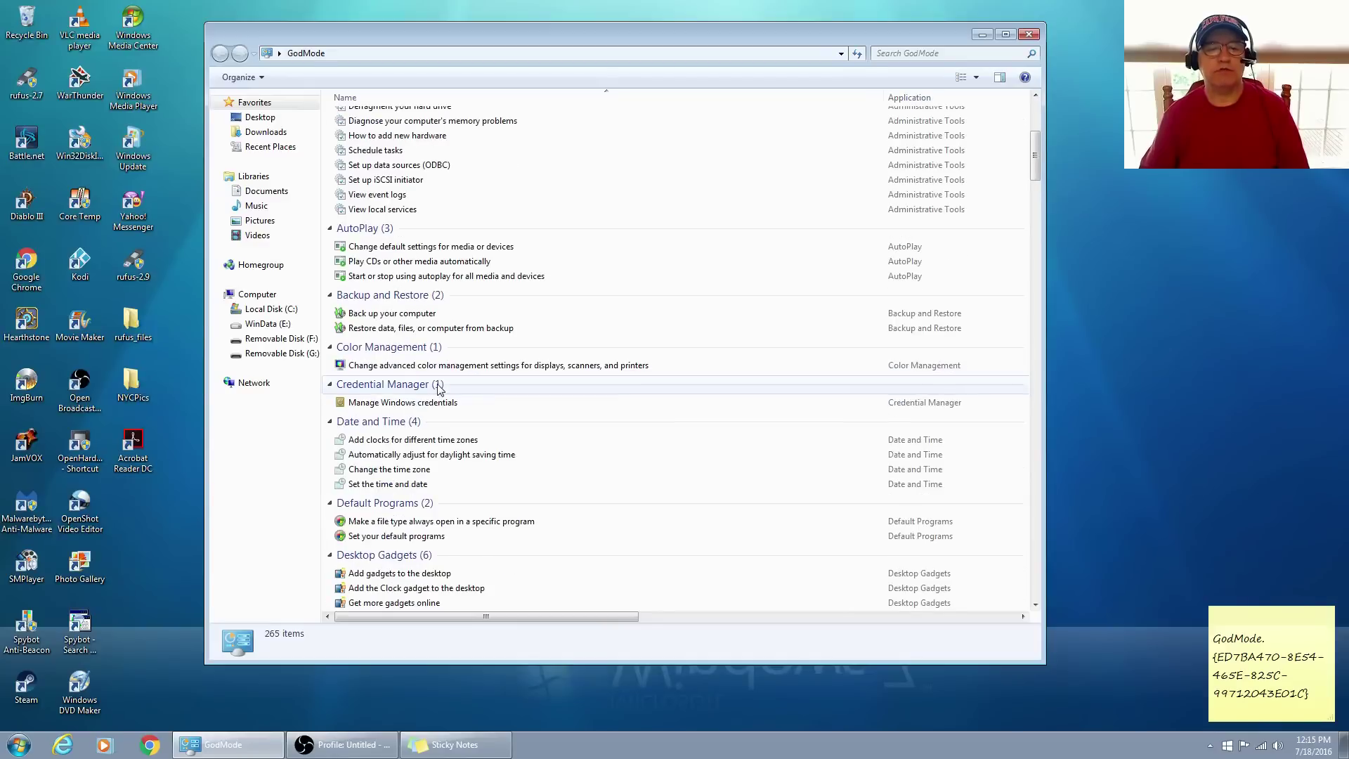
scroll(463, 394, "down", 1)
scroll(463, 394, "down", 1)
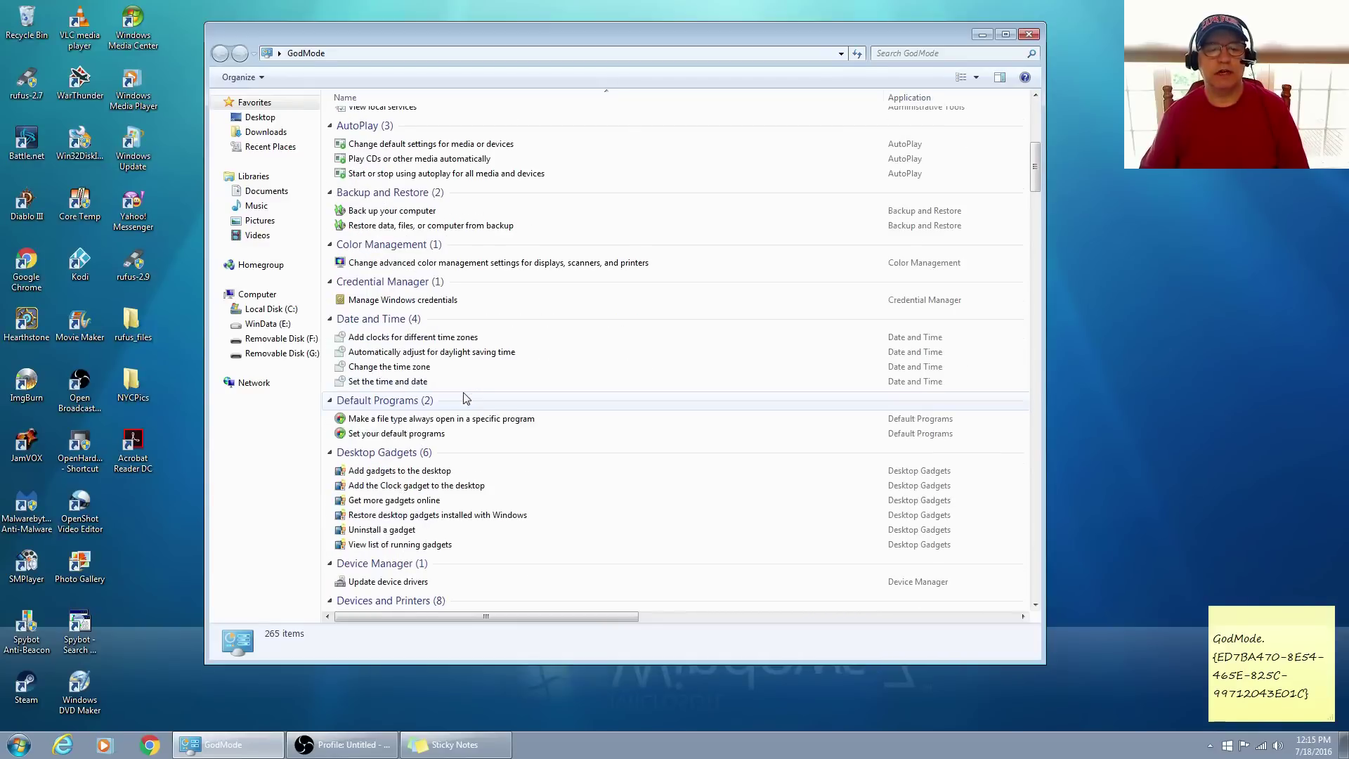
scroll(466, 399, "down", 1)
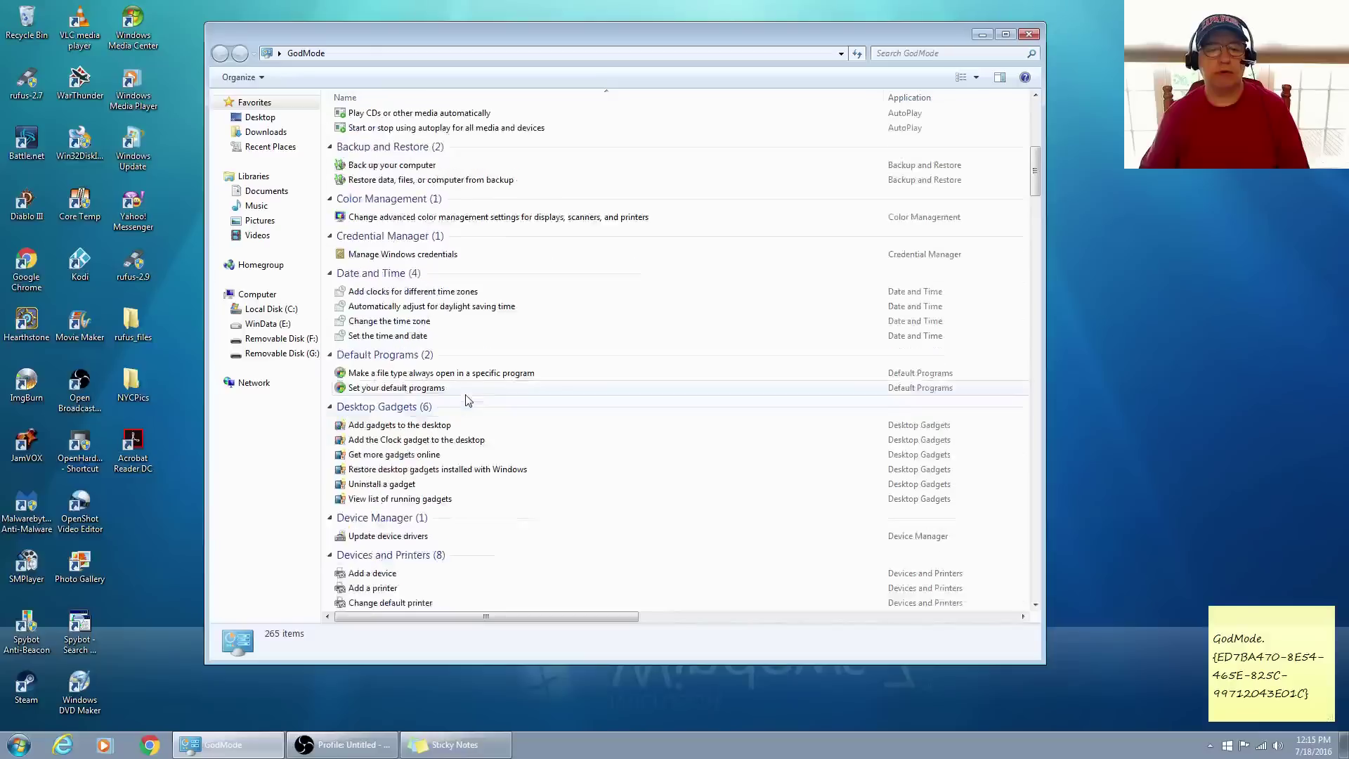
scroll(467, 400, "down", 3)
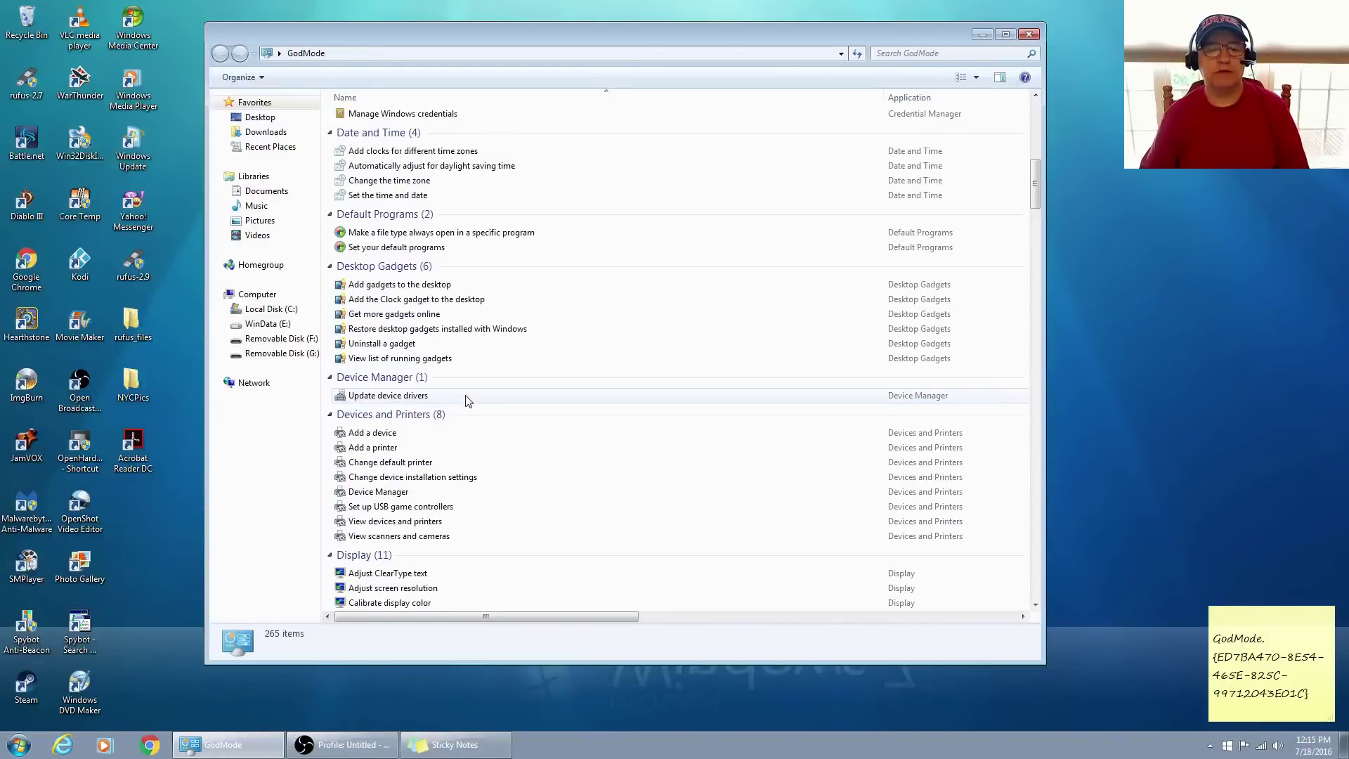
scroll(470, 408, "down", 1)
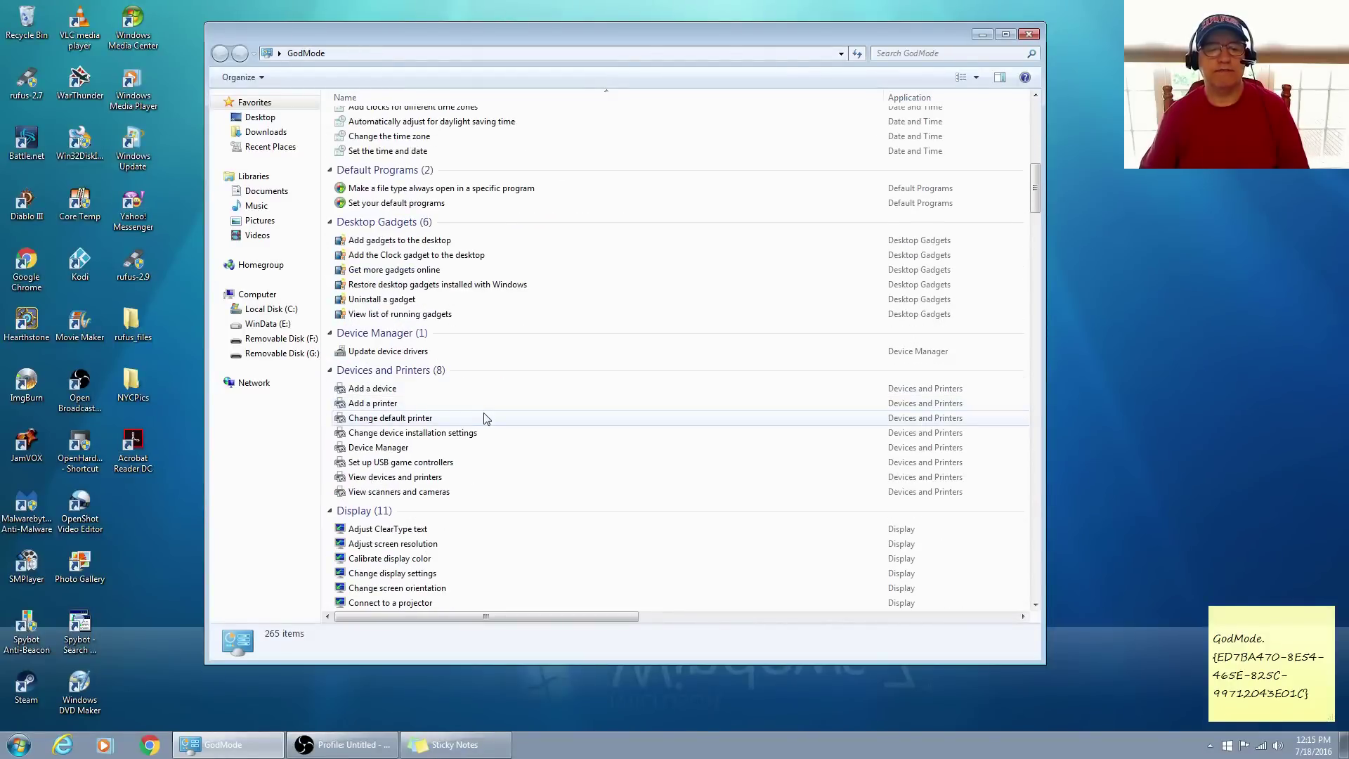
scroll(496, 415, "down", 1)
scroll(496, 416, "down", 2)
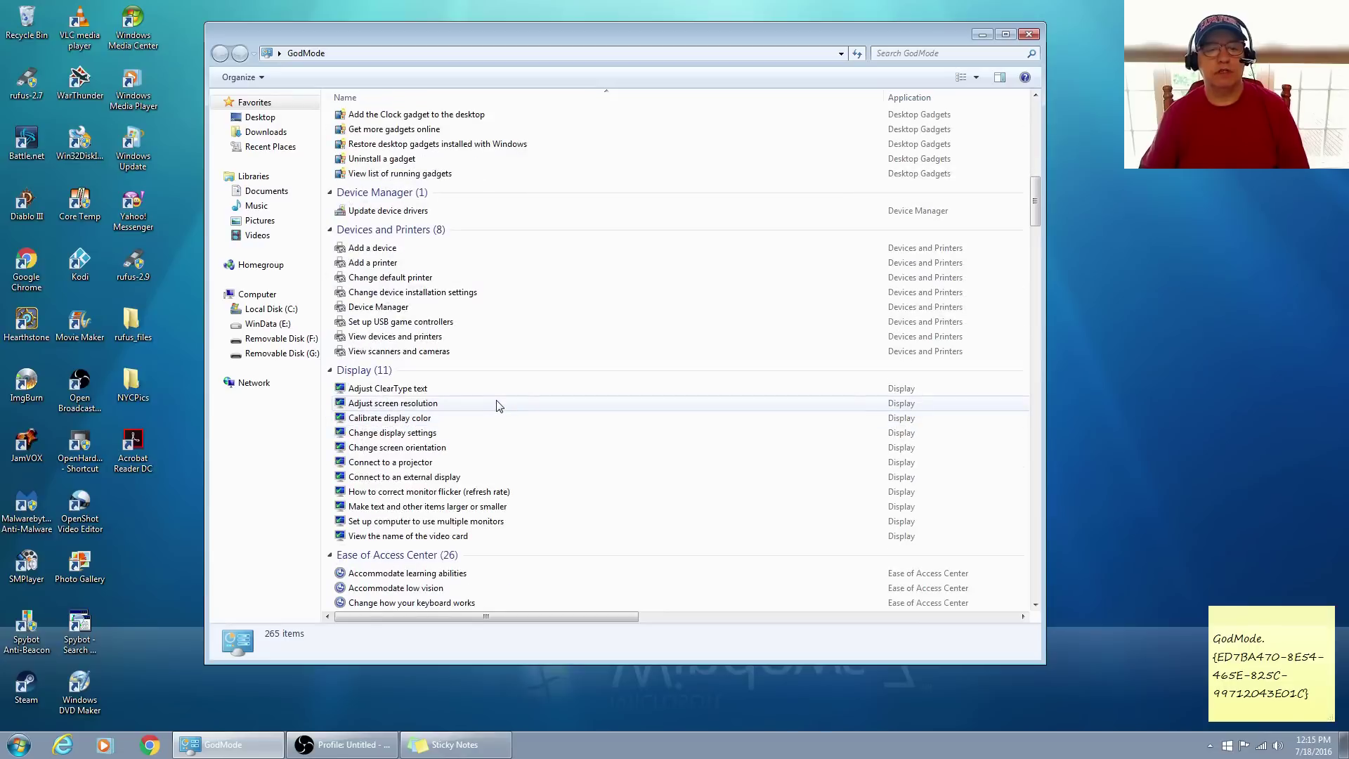
scroll(500, 404, "down", 3)
scroll(505, 405, "down", 1)
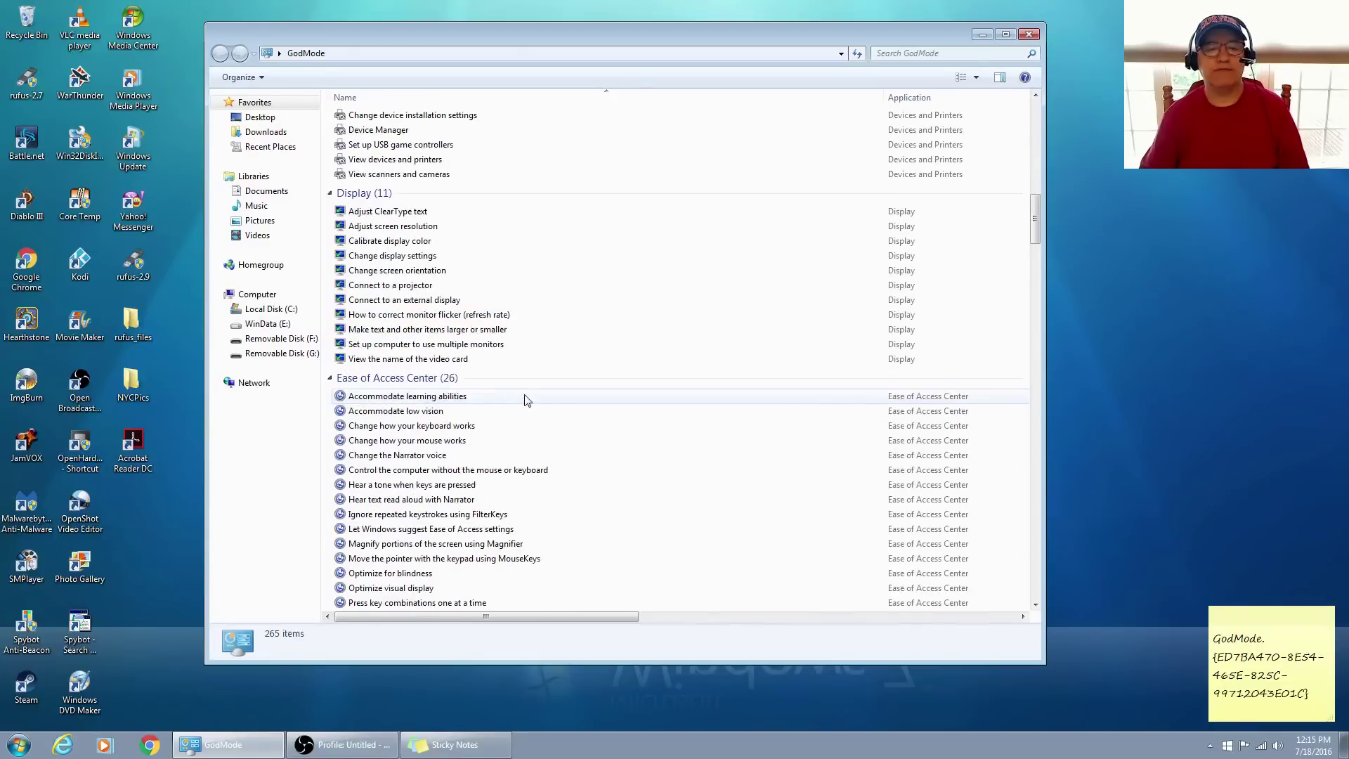
scroll(528, 396, "down", 2)
scroll(529, 397, "down", 4)
scroll(534, 396, "down", 4)
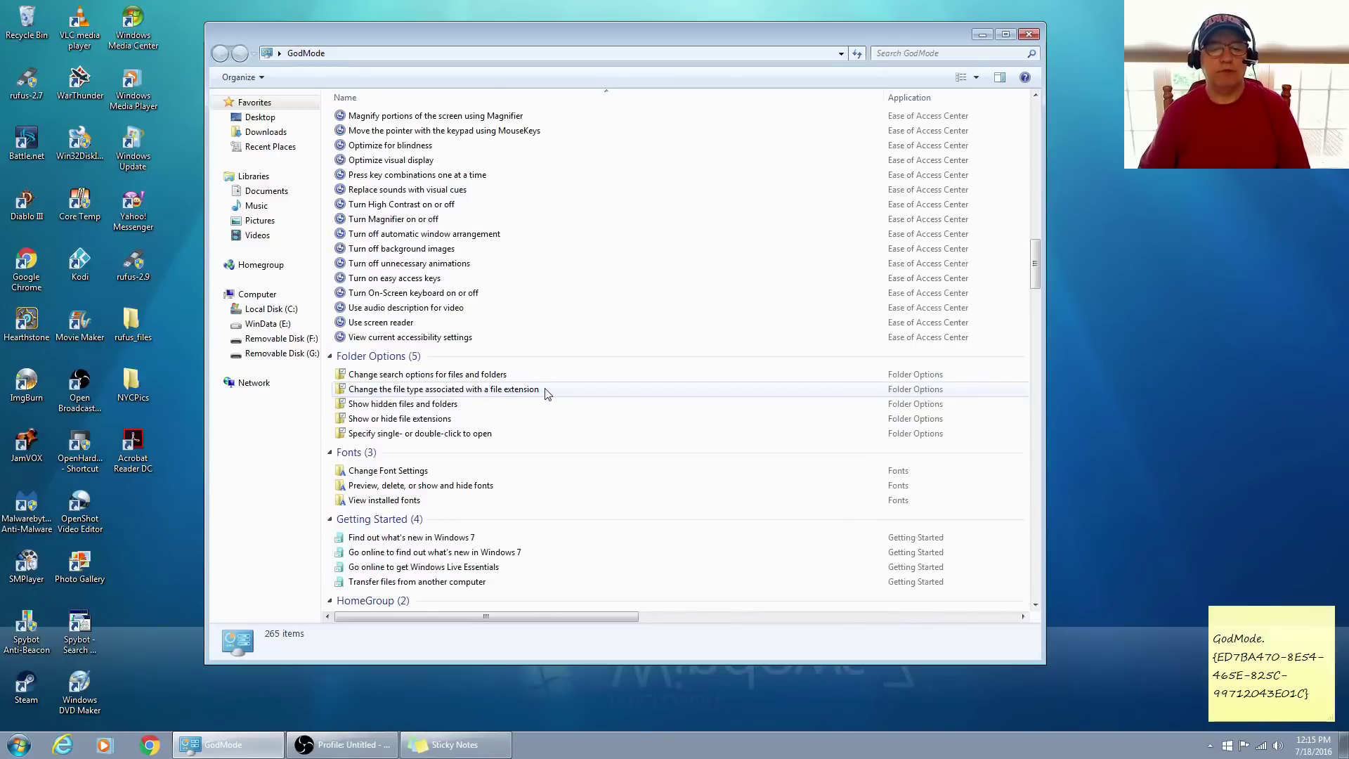
scroll(540, 395, "down", 2)
scroll(549, 396, "down", 1)
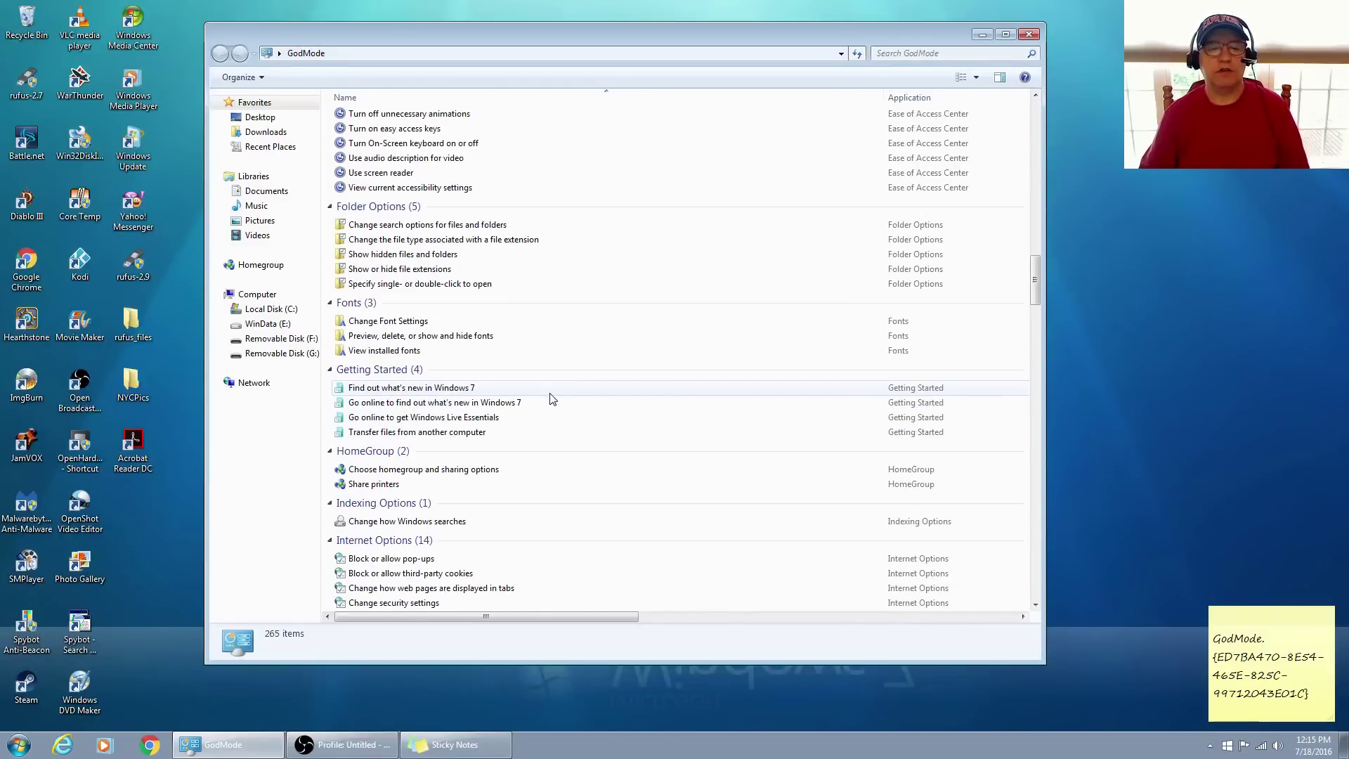
scroll(551, 395, "down", 2)
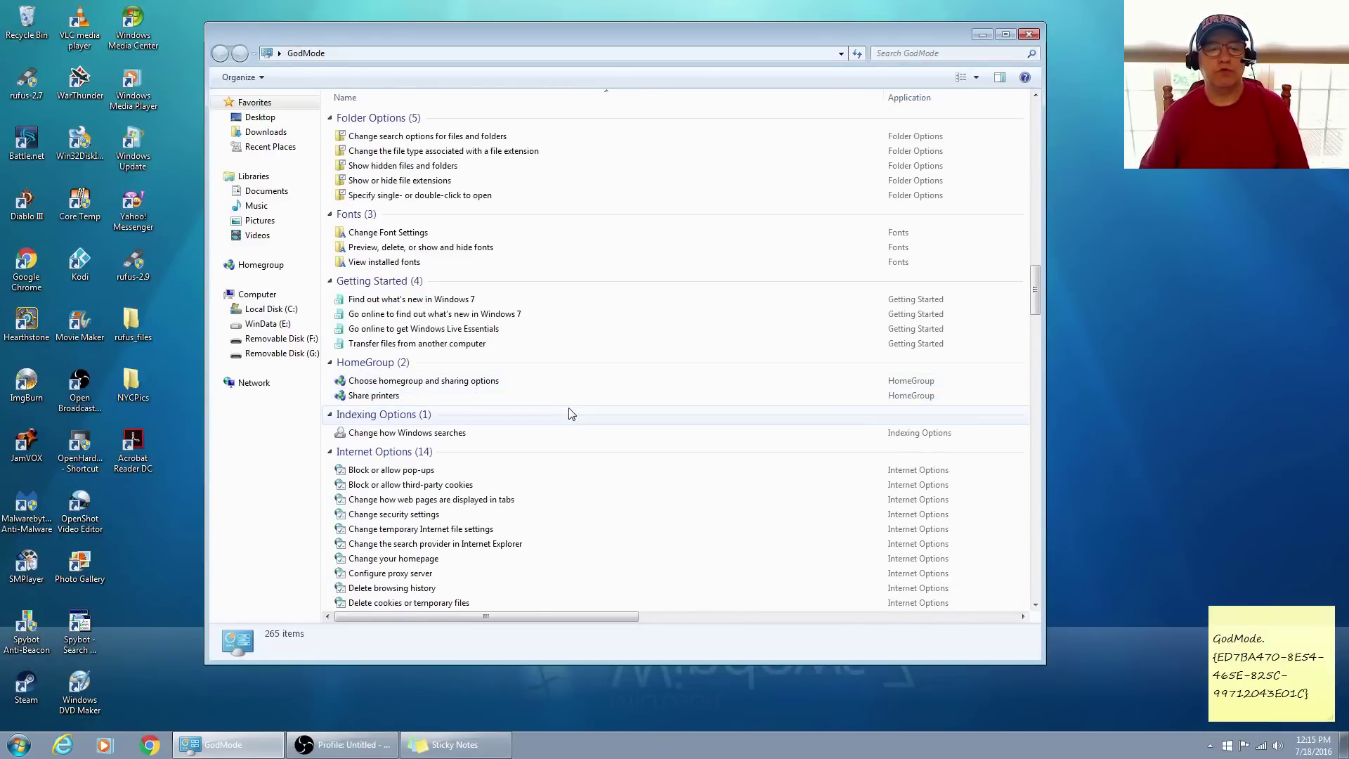
Scroll further down the settings list through User Accounts and Windows Firewall
scroll(570, 415, "down", 5)
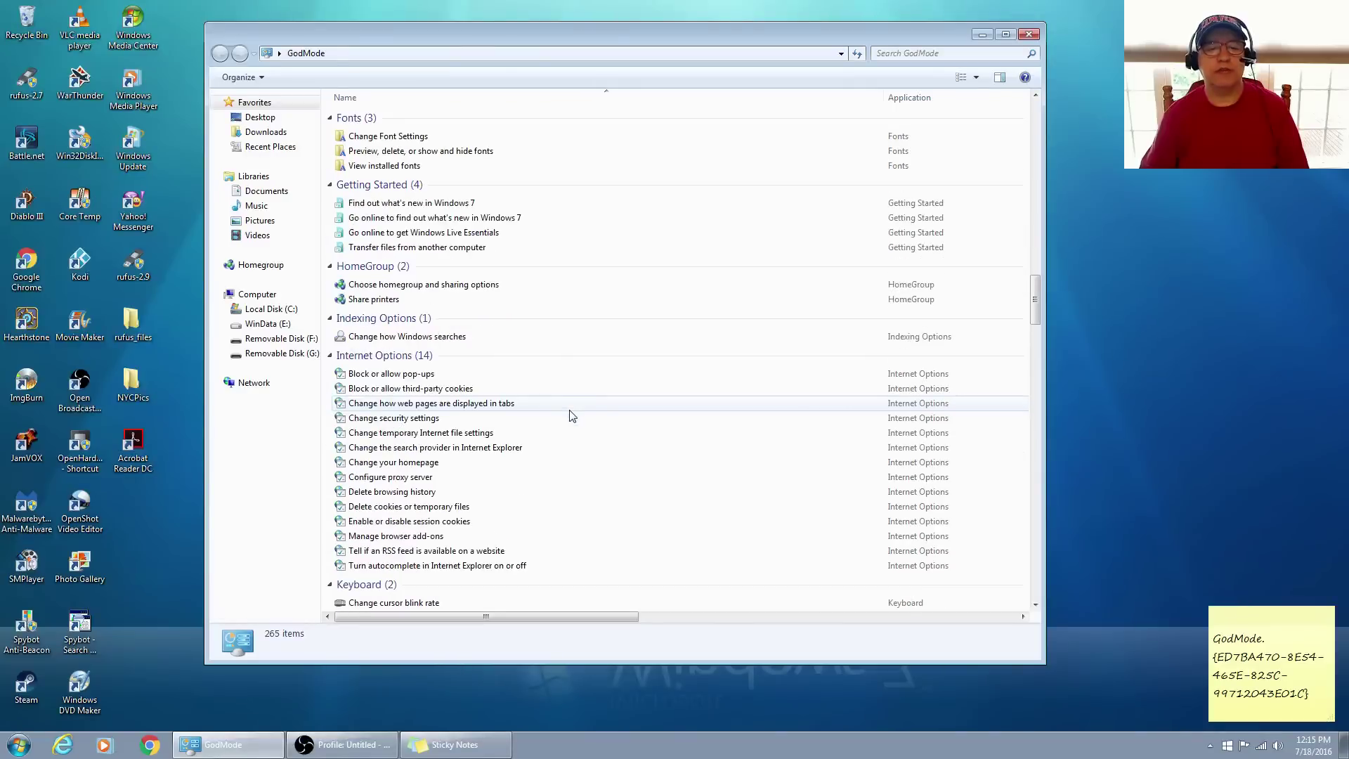
scroll(571, 418, "down", 2)
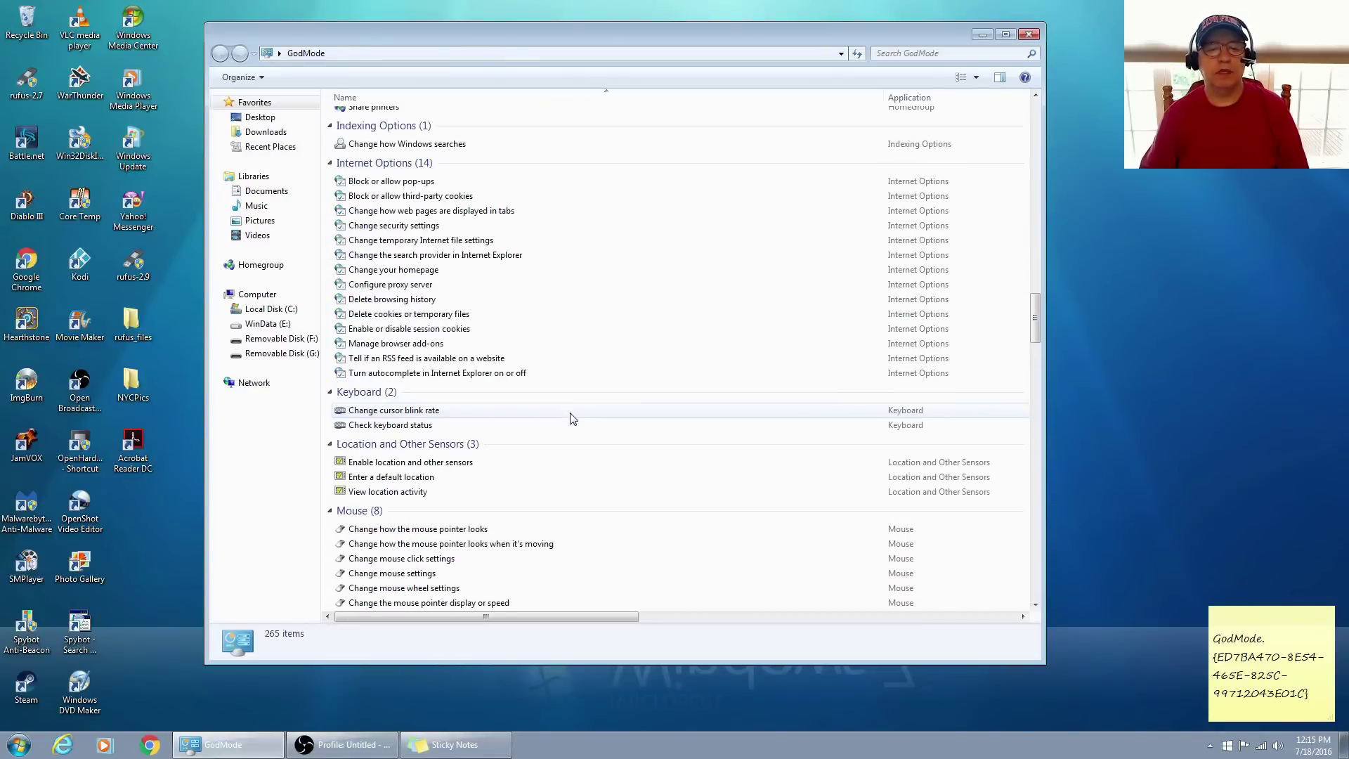
scroll(573, 420, "down", 1)
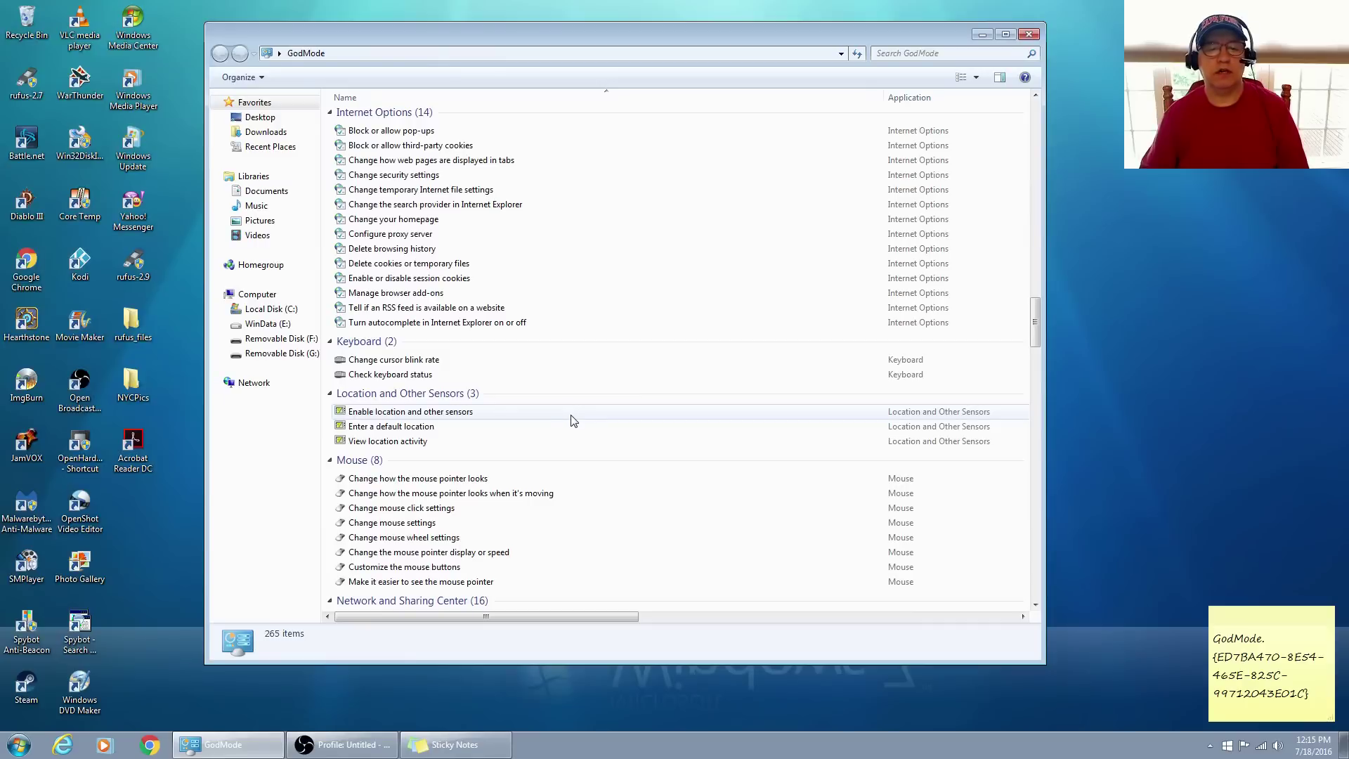
scroll(572, 421, "down", 1)
scroll(573, 421, "down", 1)
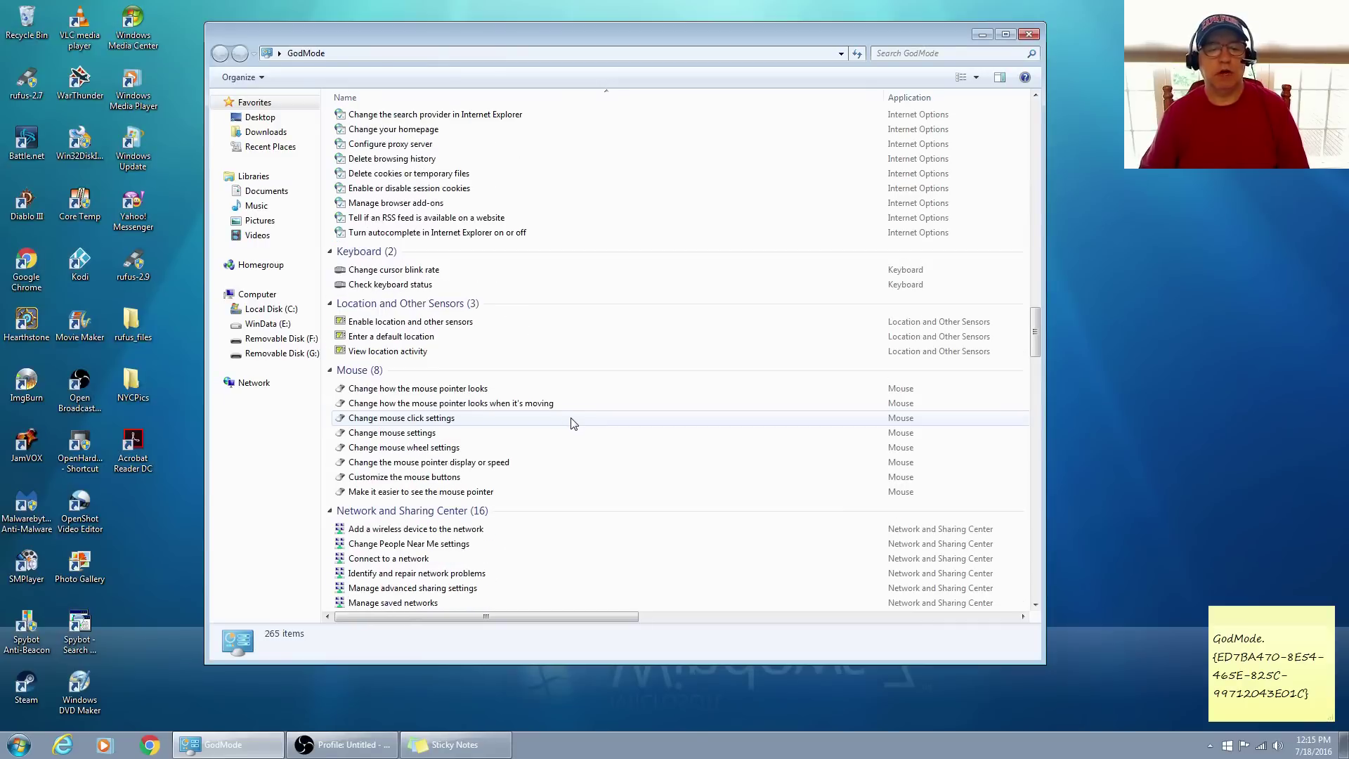
scroll(573, 424, "down", 2)
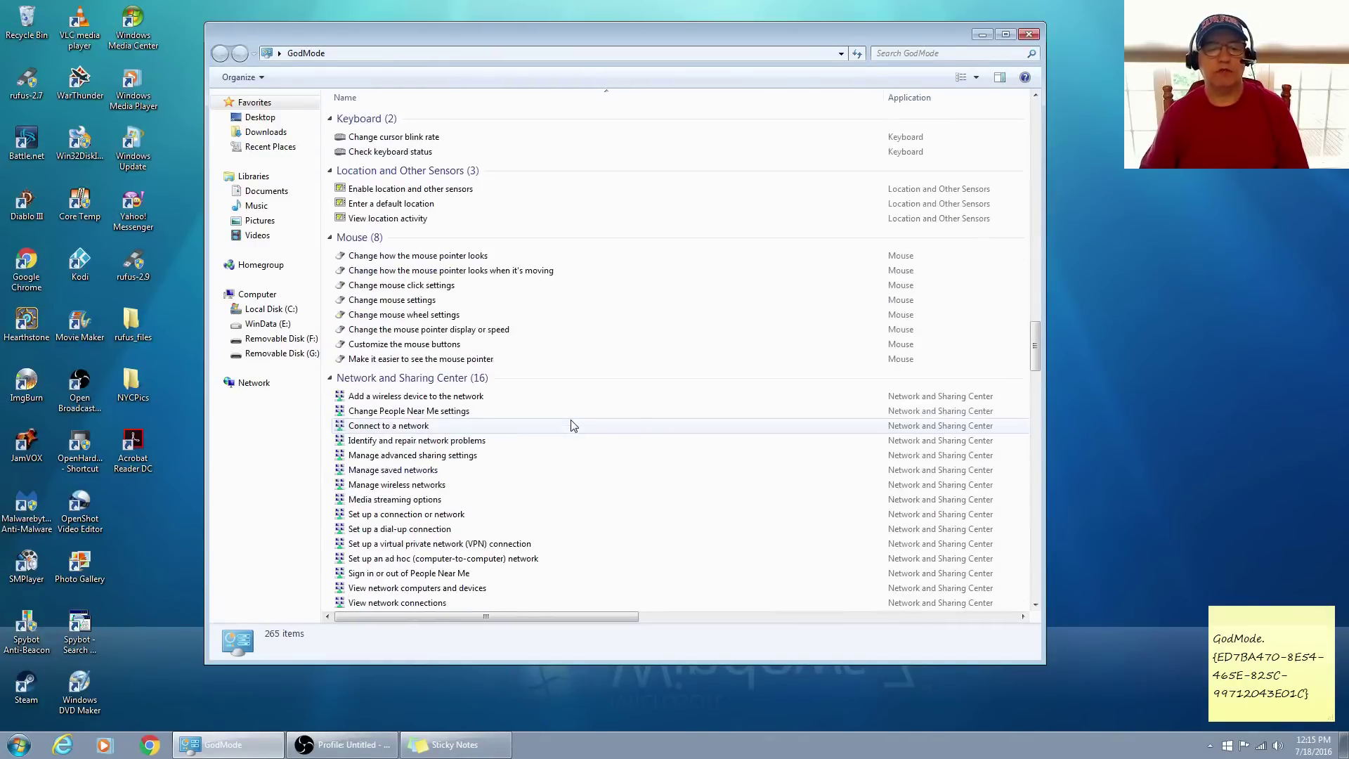
scroll(573, 424, "down", 6)
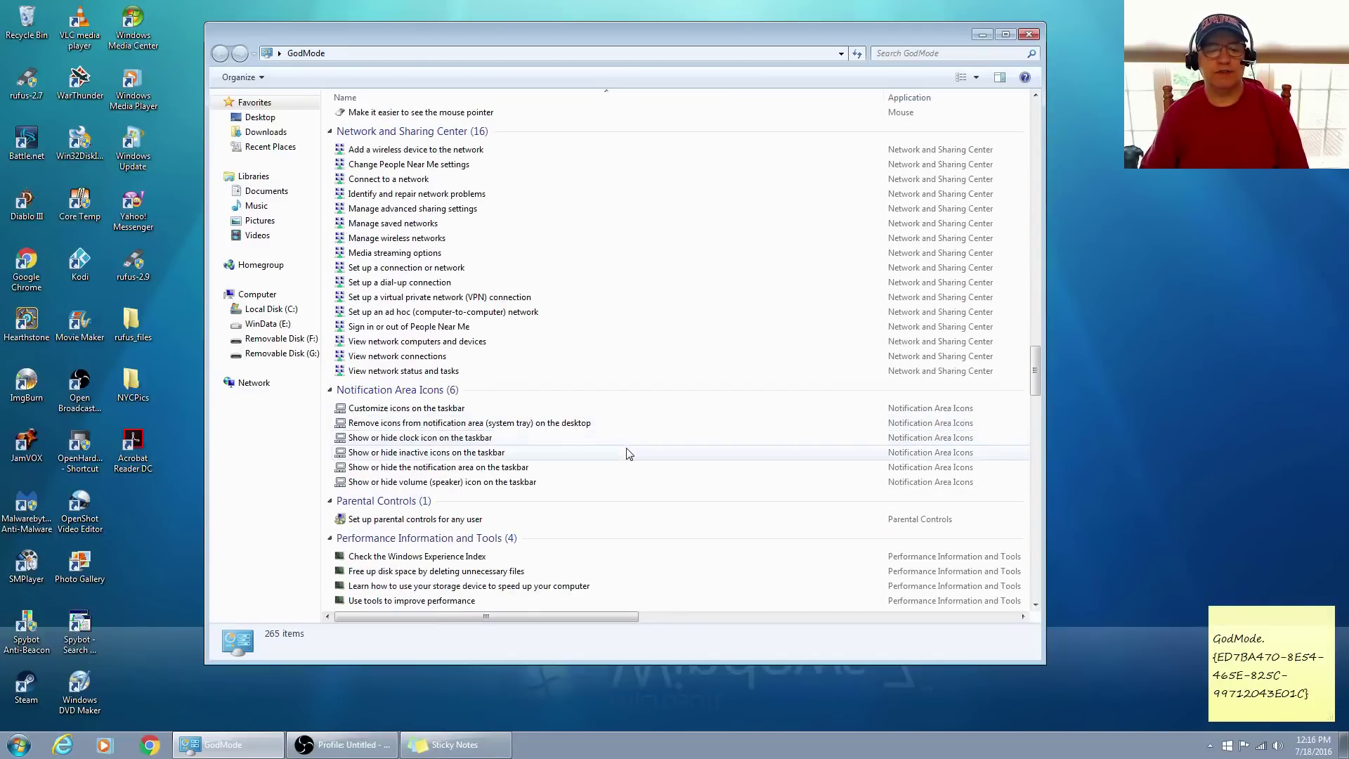
scroll(628, 453, "down", 2)
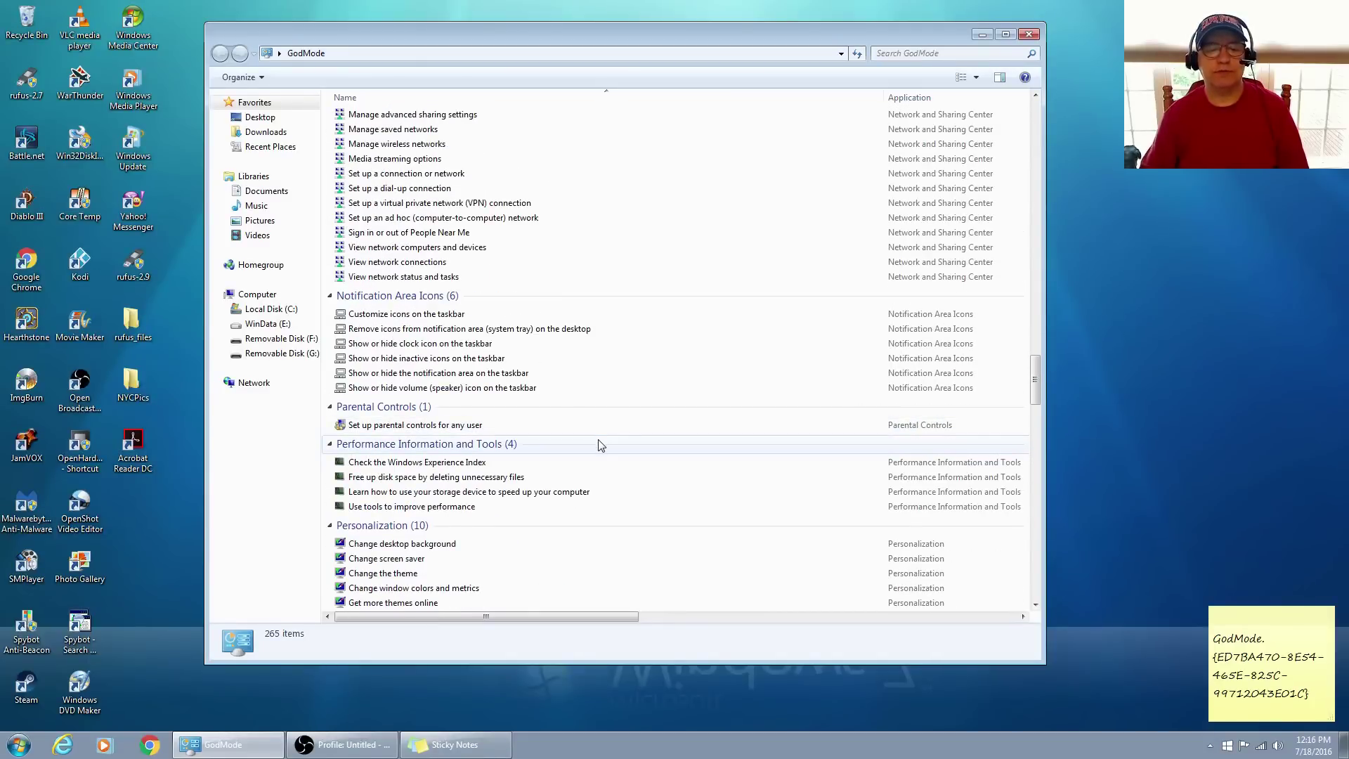
scroll(599, 443, "down", 3)
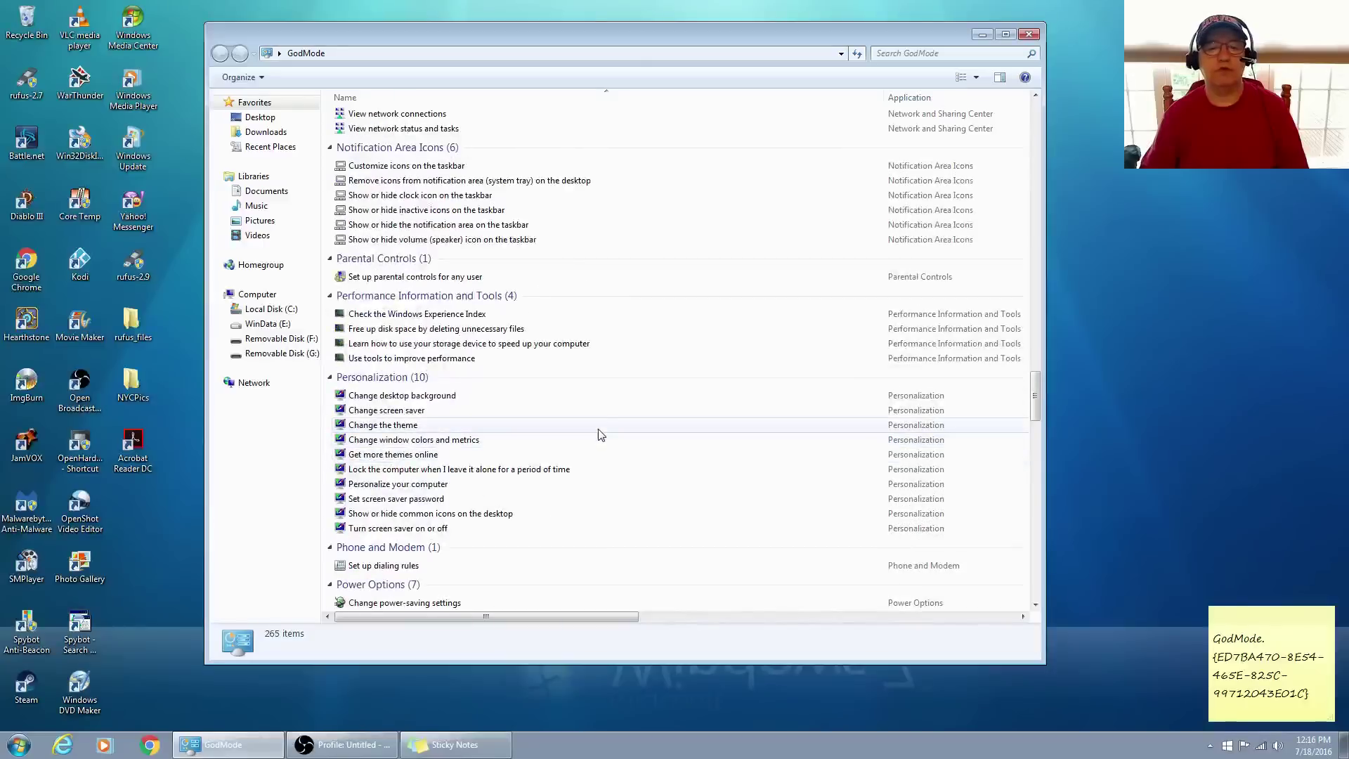
scroll(626, 420, "down", 3)
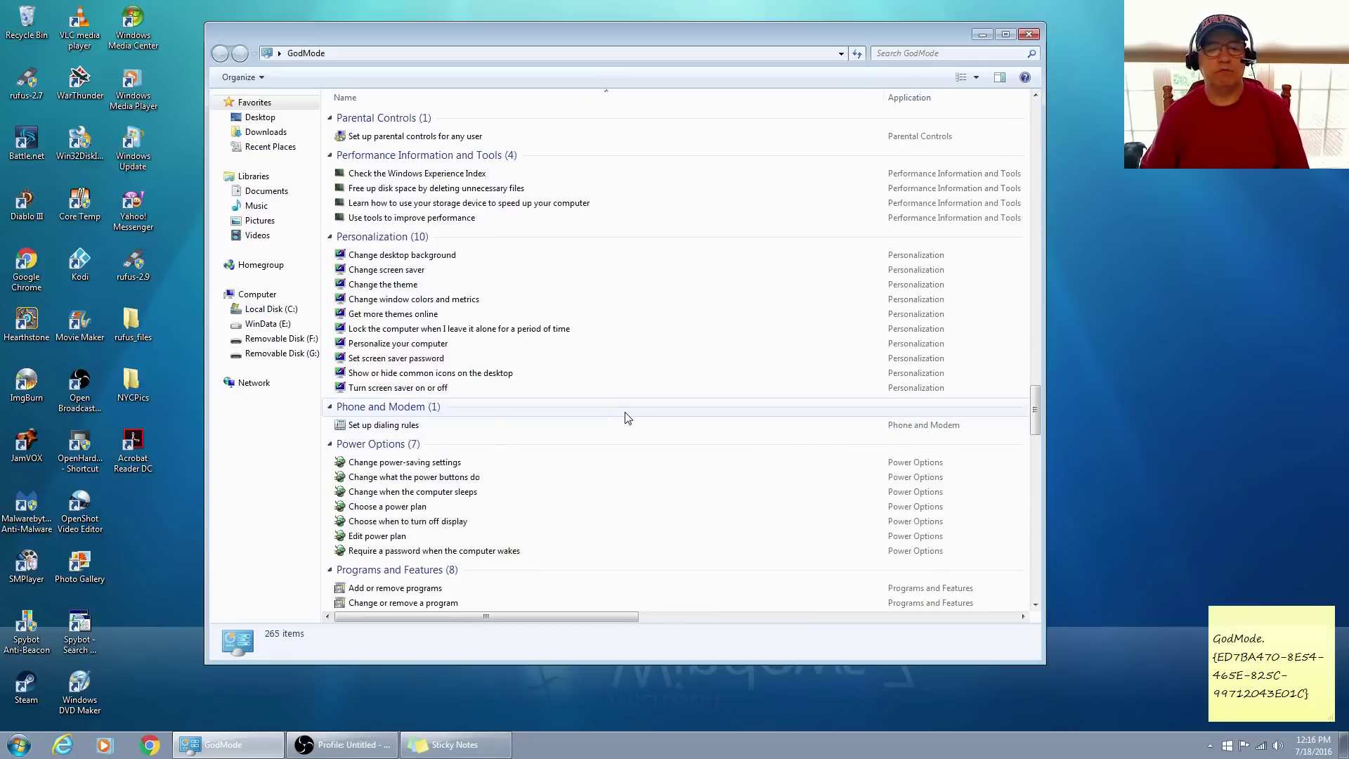
scroll(627, 442, "down", 1)
scroll(627, 447, "down", 4)
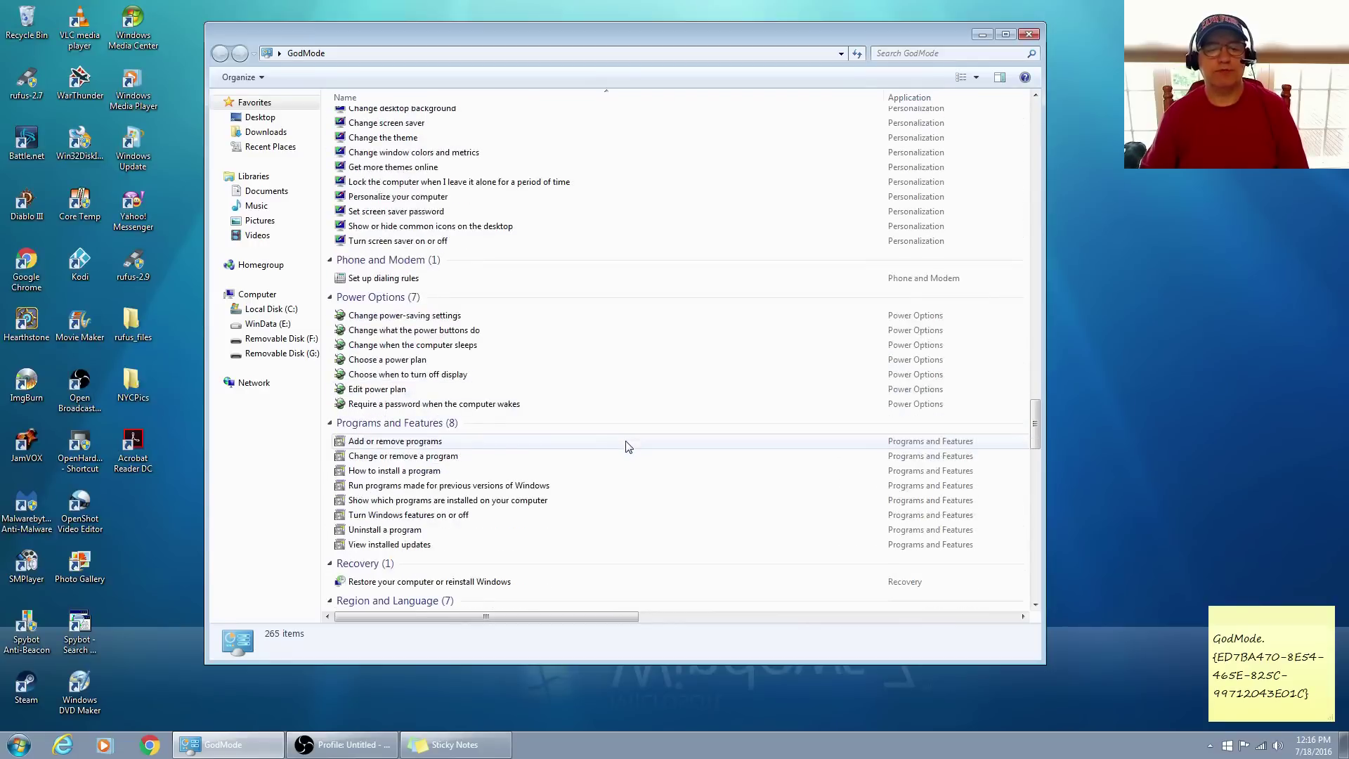
scroll(627, 446, "down", 2)
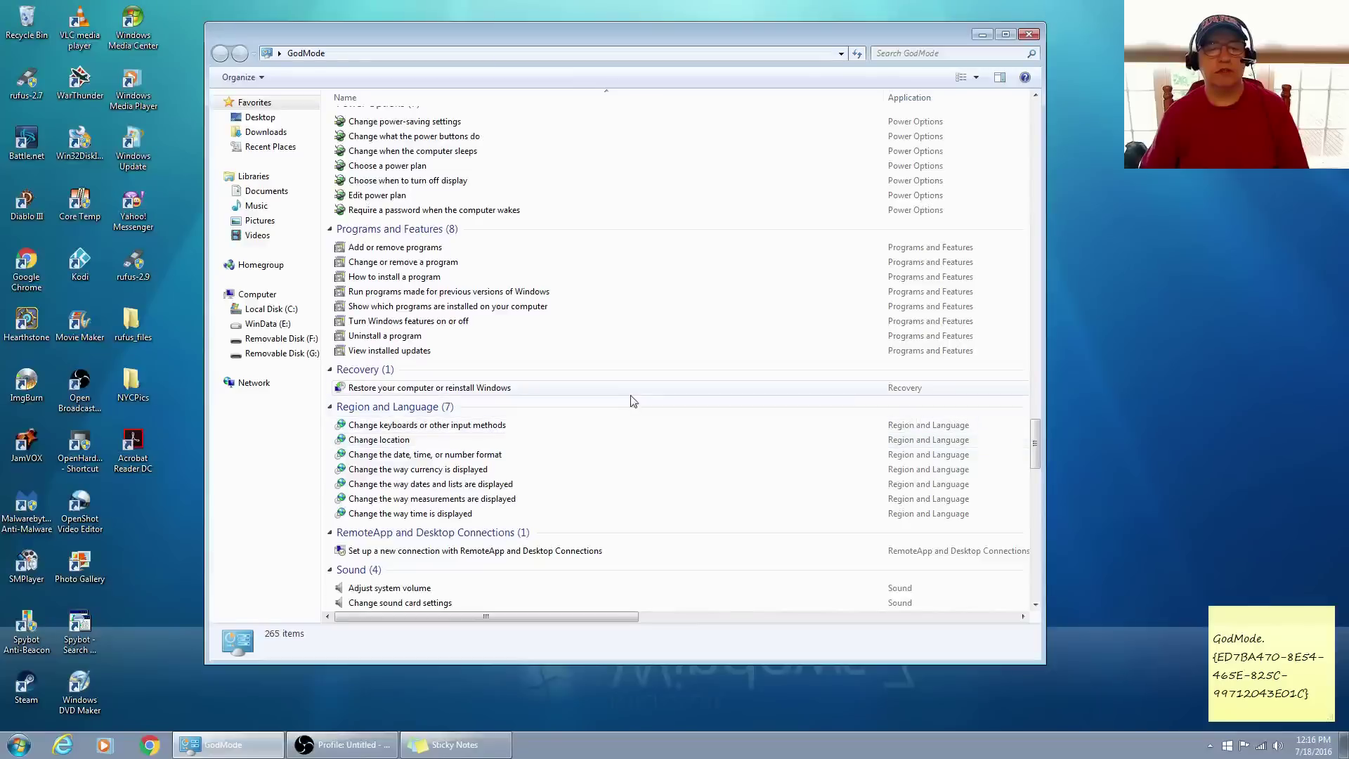
scroll(636, 410, "down", 4)
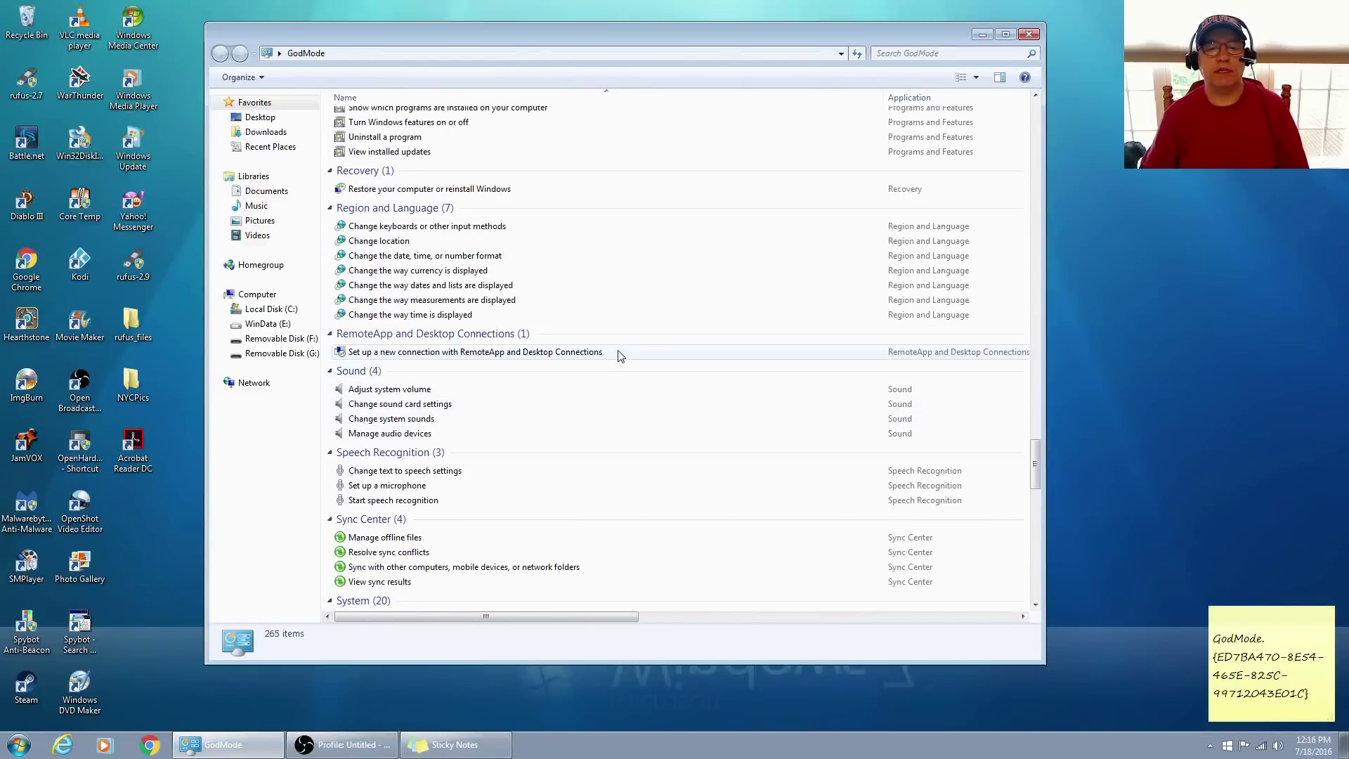
scroll(621, 360, "down", 2)
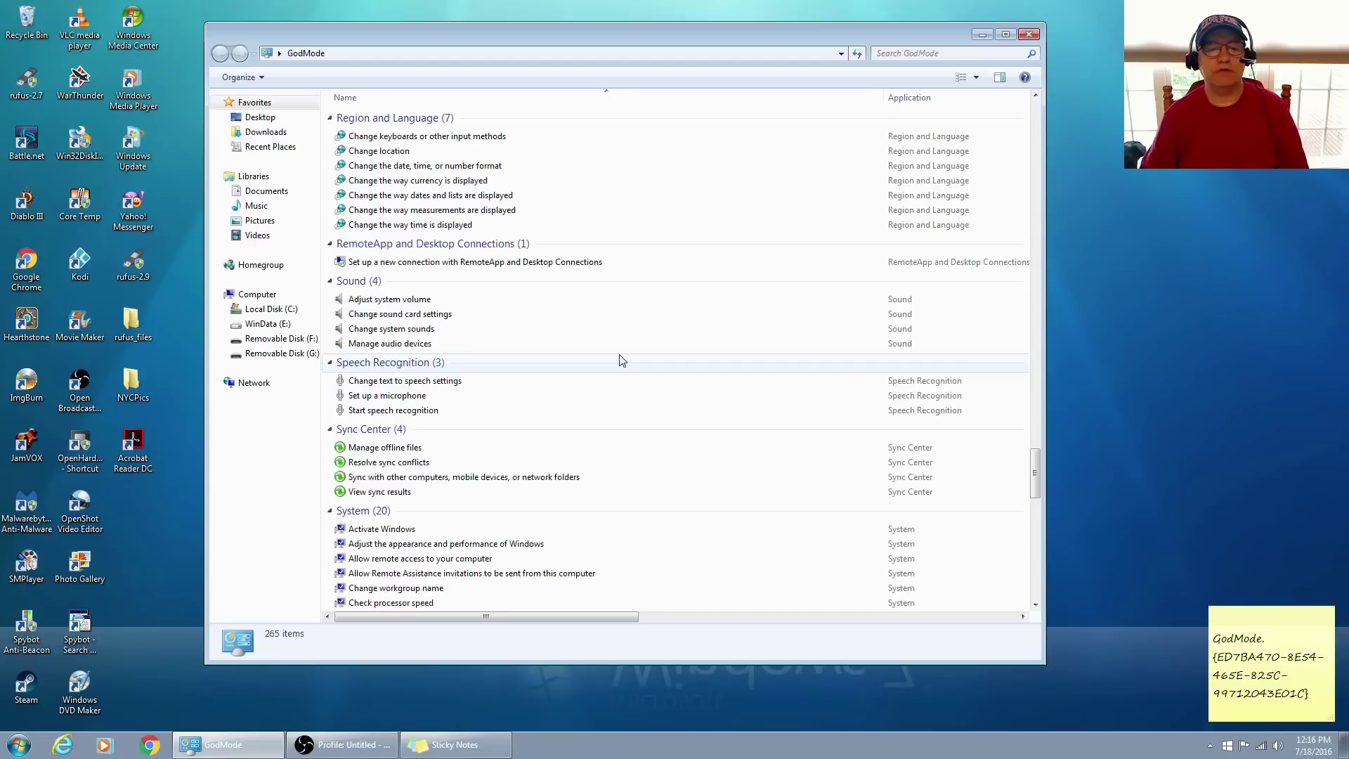
scroll(621, 361, "down", 2)
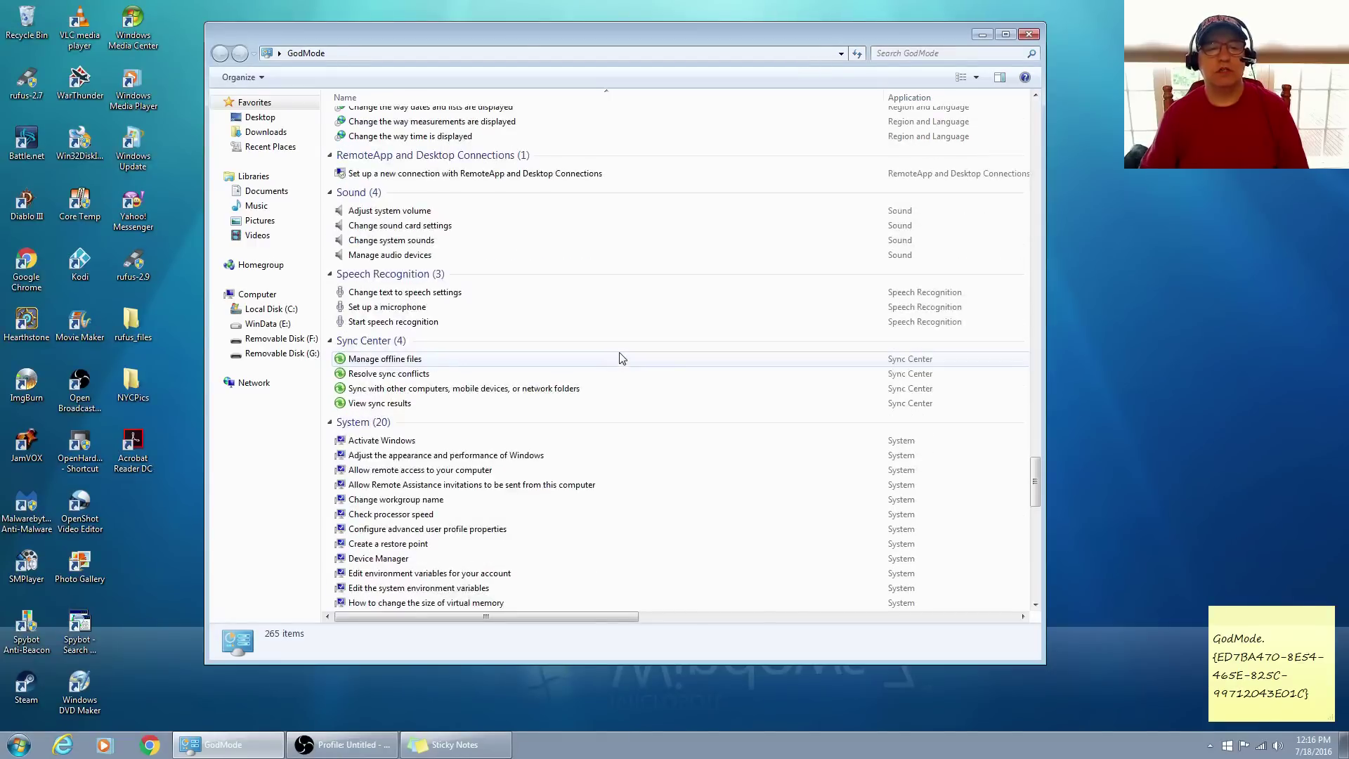
scroll(620, 359, "down", 2)
scroll(621, 361, "down", 5)
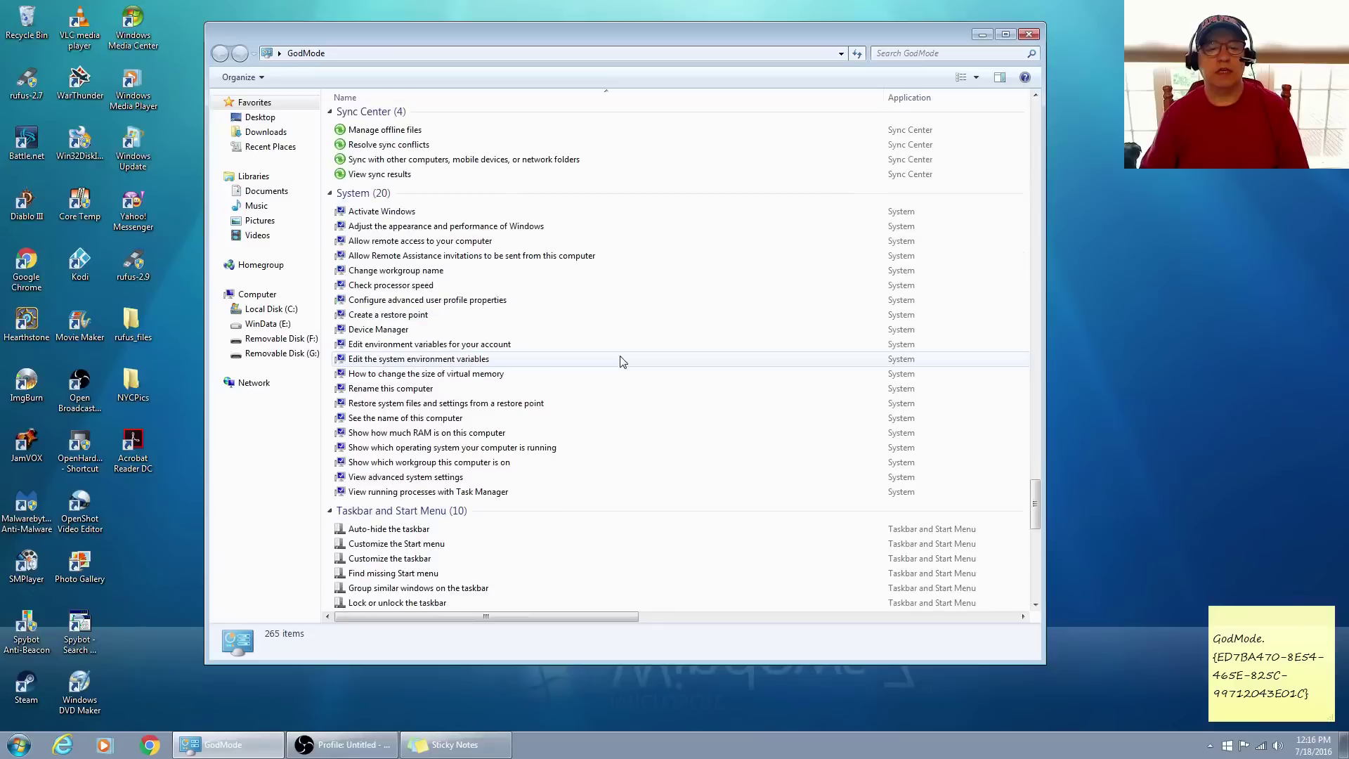
scroll(621, 361, "down", 2)
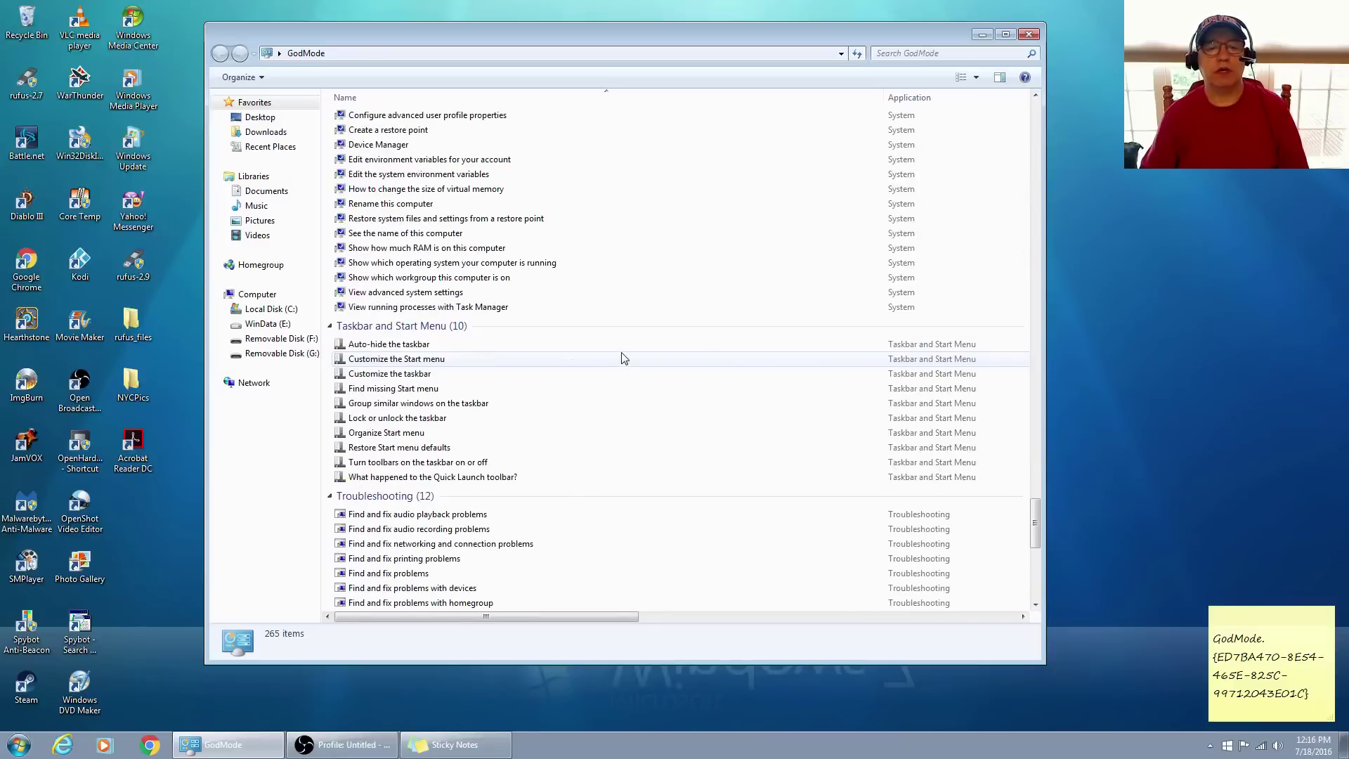
scroll(621, 359, "down", 3)
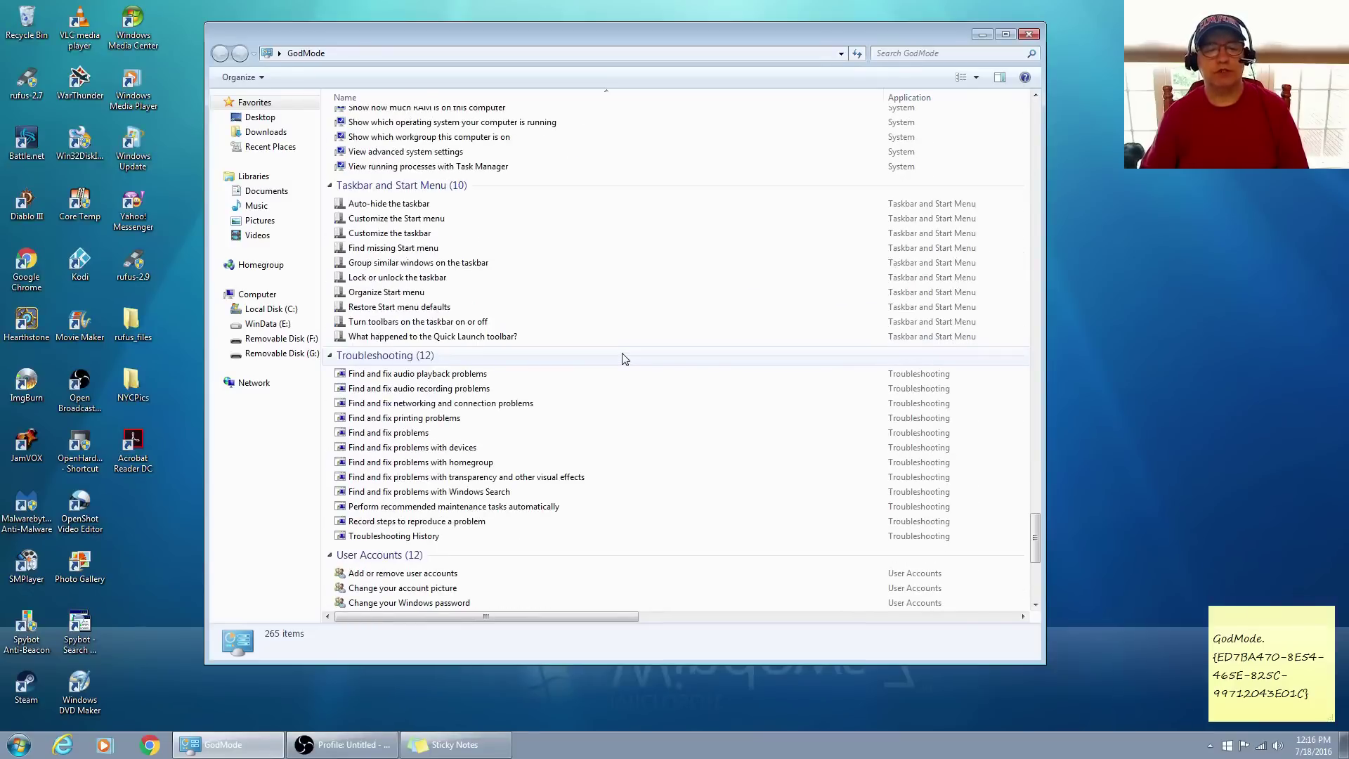
scroll(625, 359, "down", 6)
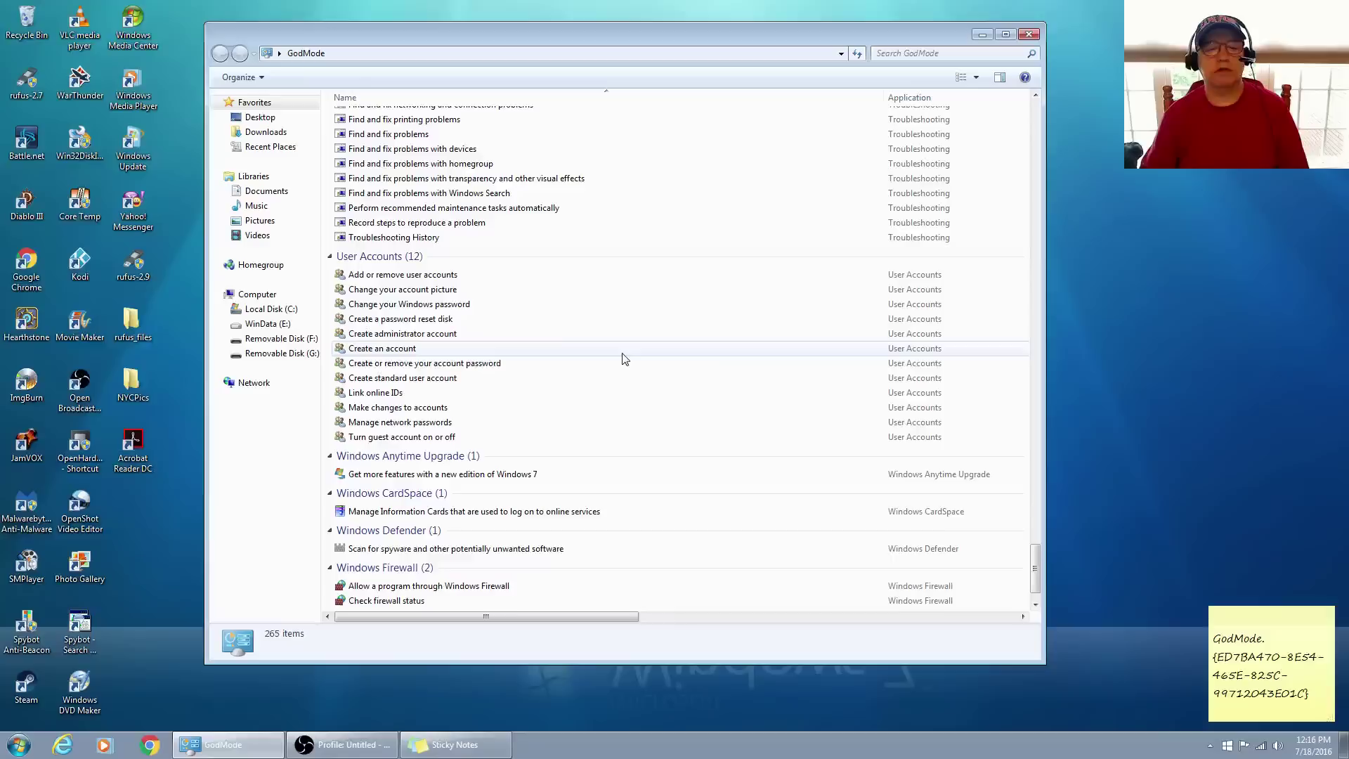
scroll(625, 359, "down", 1)
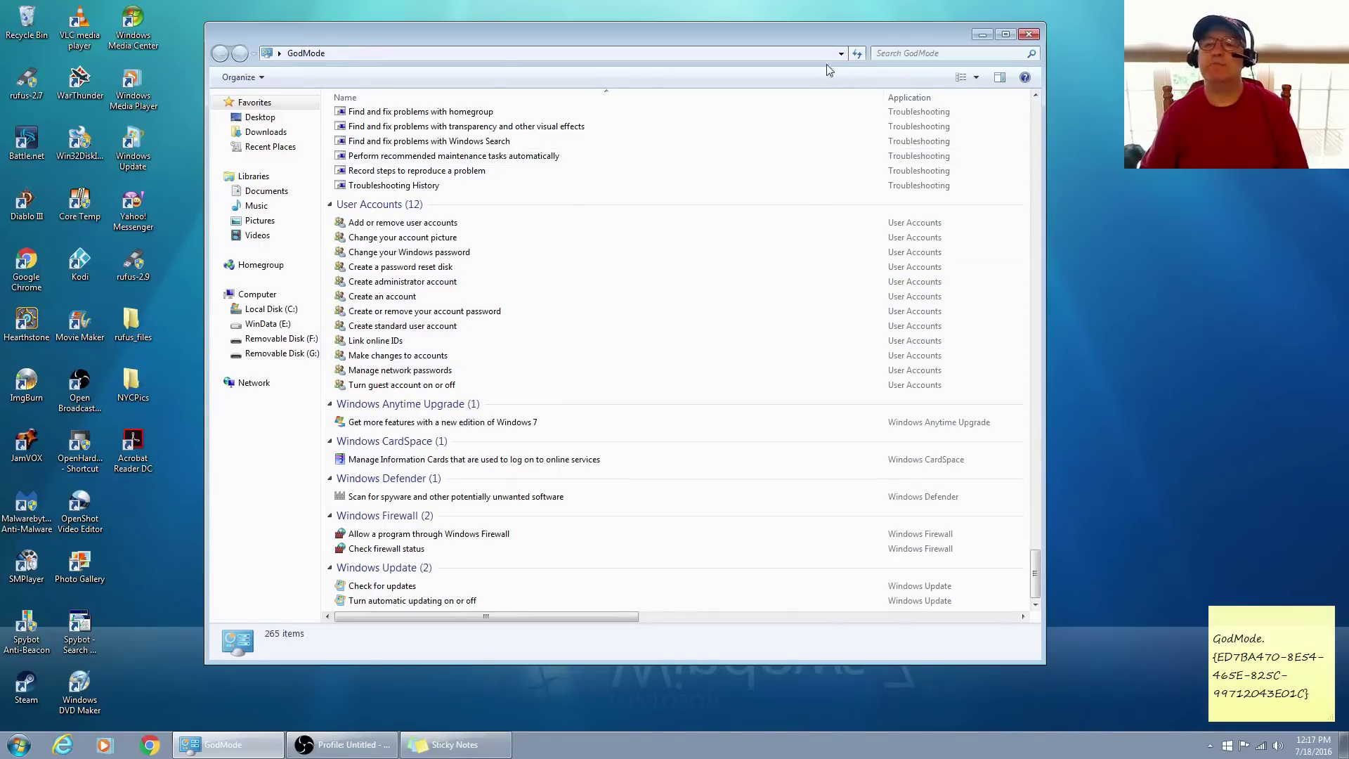
Close the GodMode window and refresh the desktop with F5 so the icon joins the grid
left_click(1028, 34)
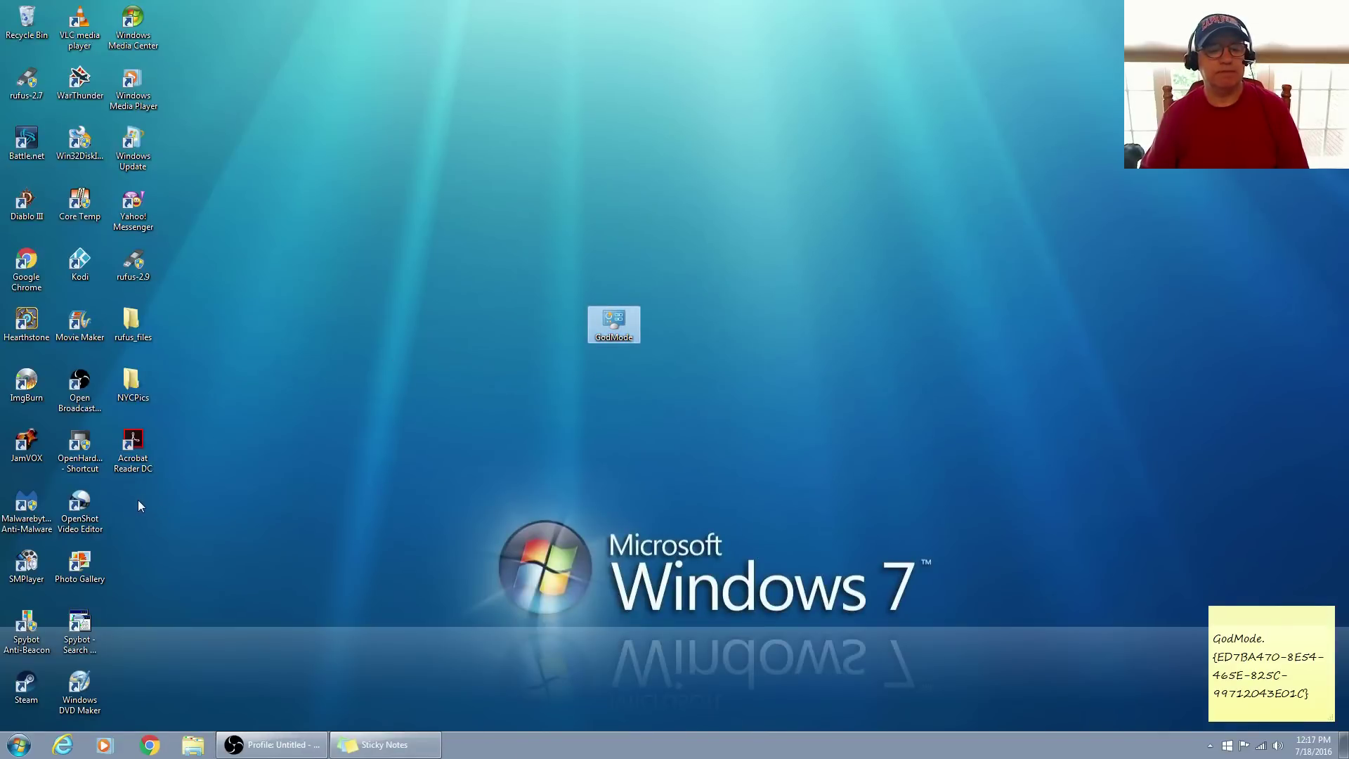
key("F5")
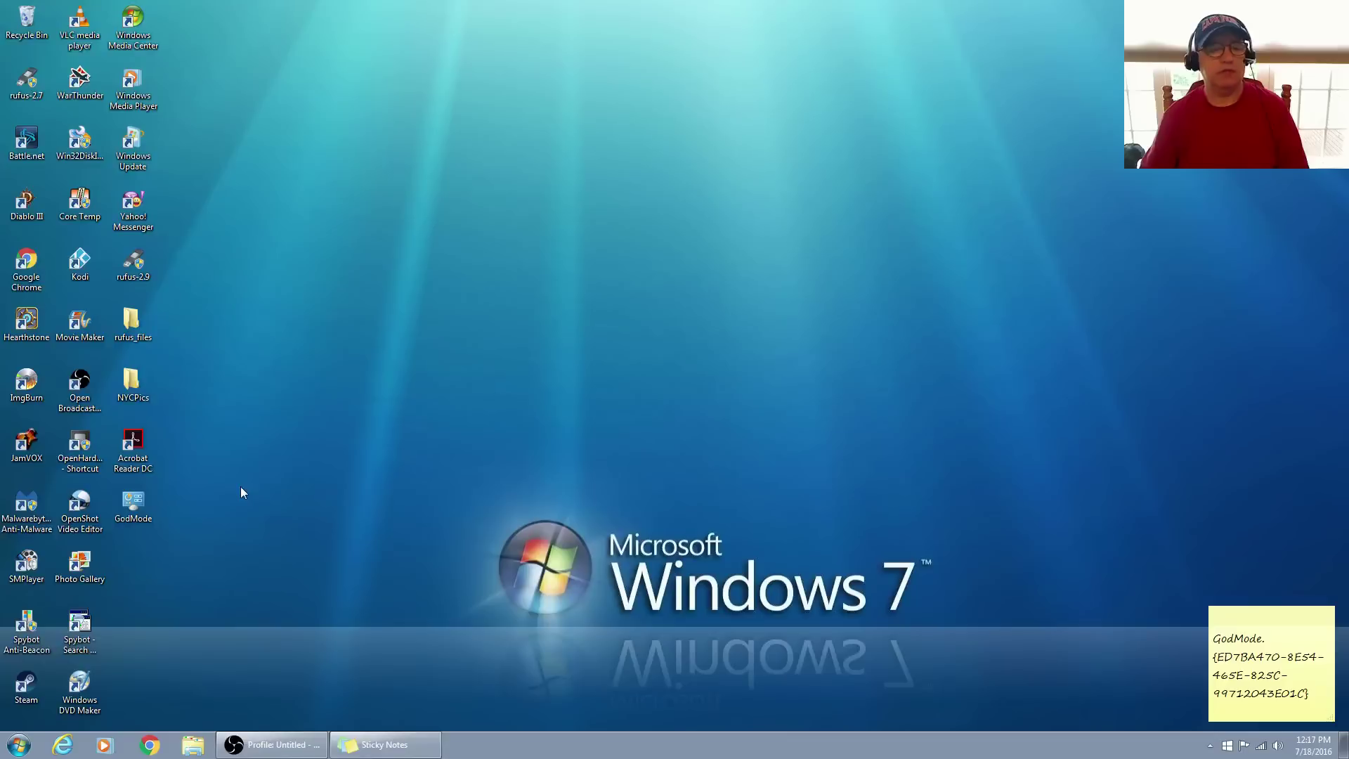